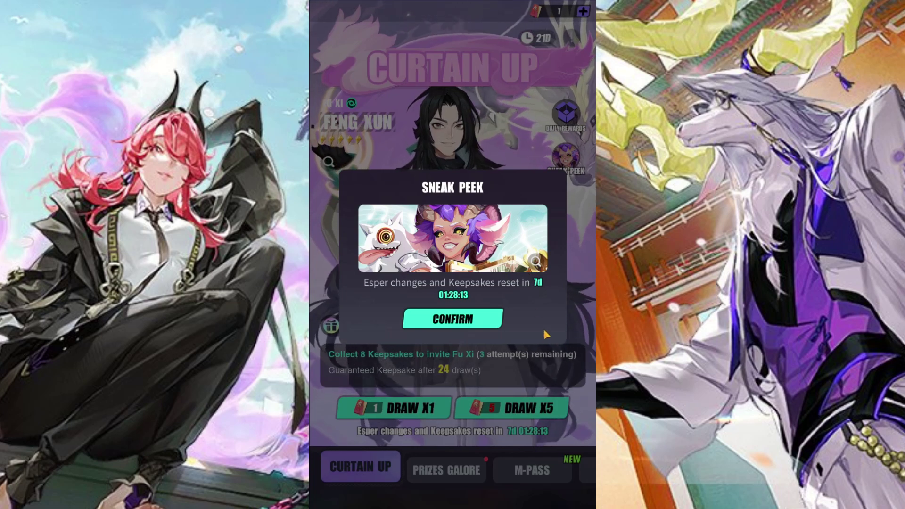
- Review the Sneak Peek notice for the upcoming Esper change on the Curtain Up event page and close it
left_click(552, 344)
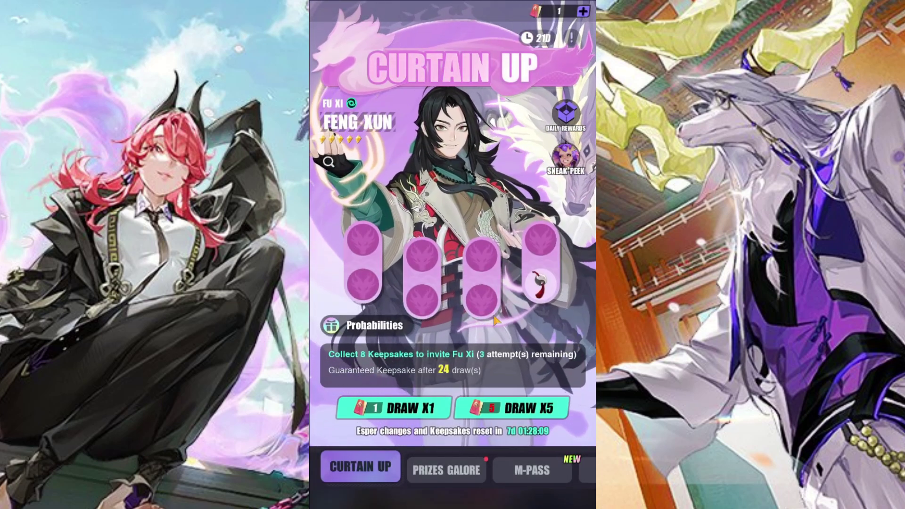
left_click(536, 11)
left_click(522, 289)
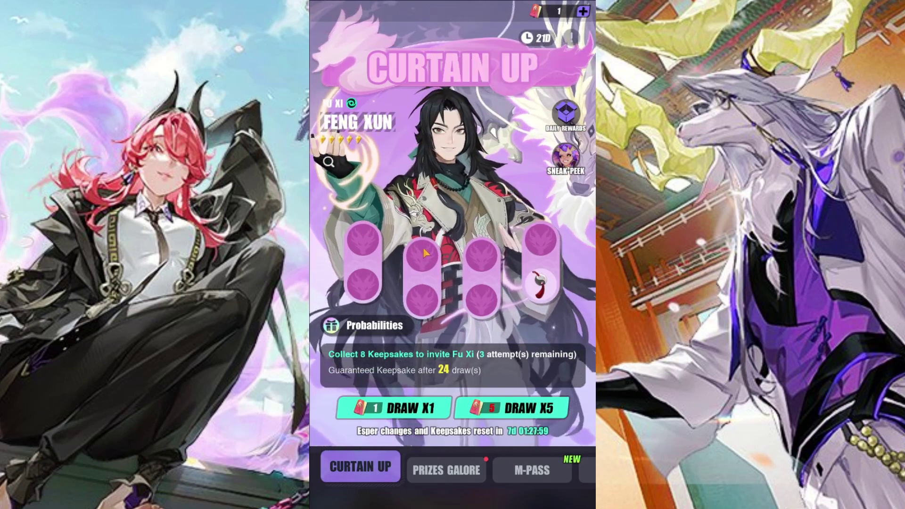
left_click(566, 158)
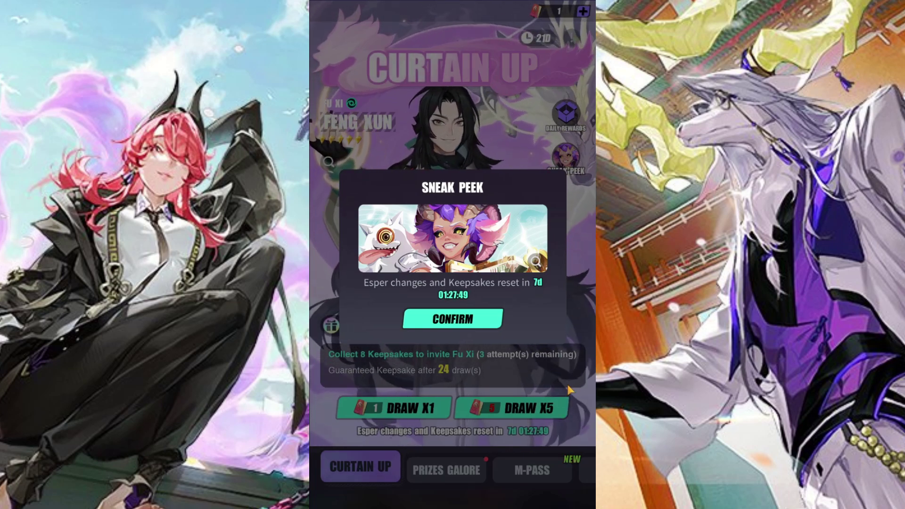
left_click(491, 319)
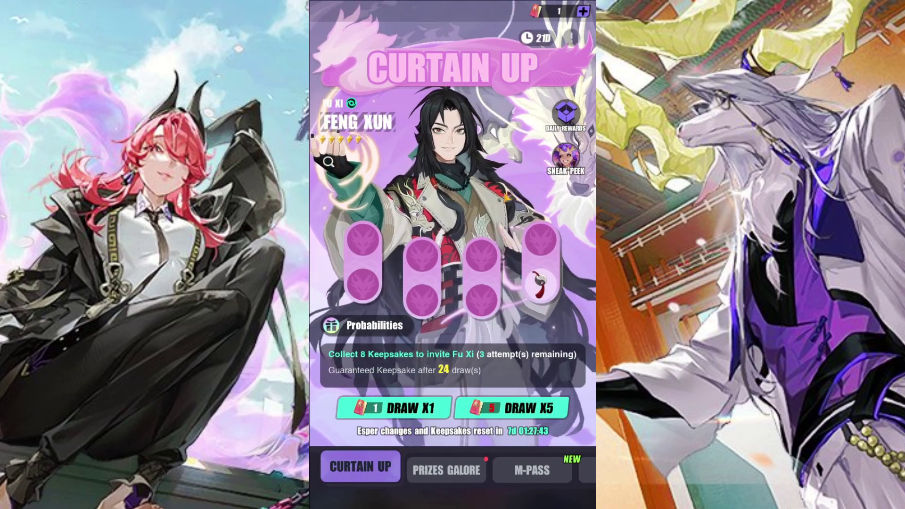
left_click(566, 162)
left_click(568, 186)
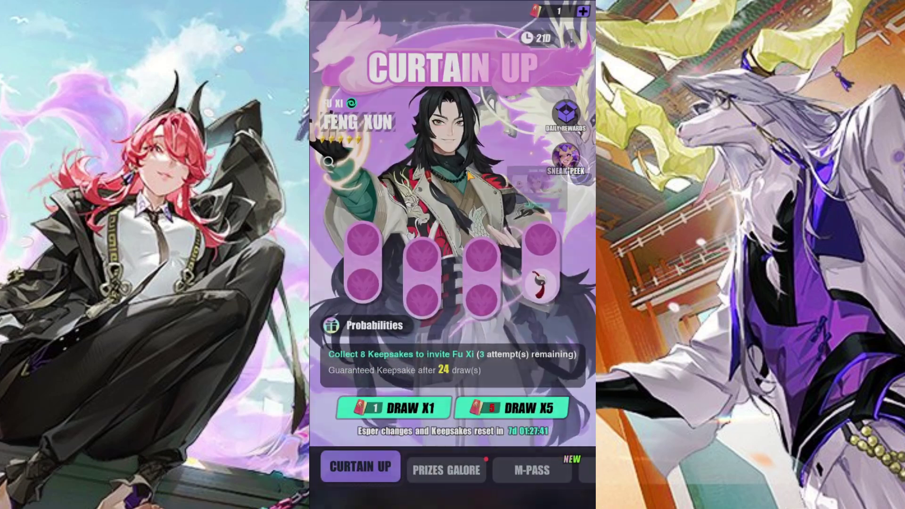
- Open the Curtain Up draw probabilities and view the description of Feng Xun's Keepsake
left_click(344, 276)
left_click(365, 137)
left_click(456, 340)
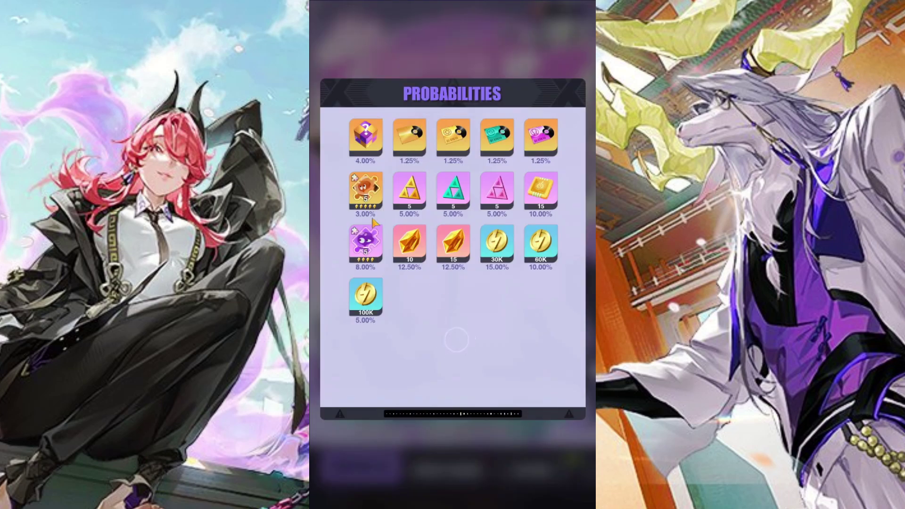
left_click(370, 141)
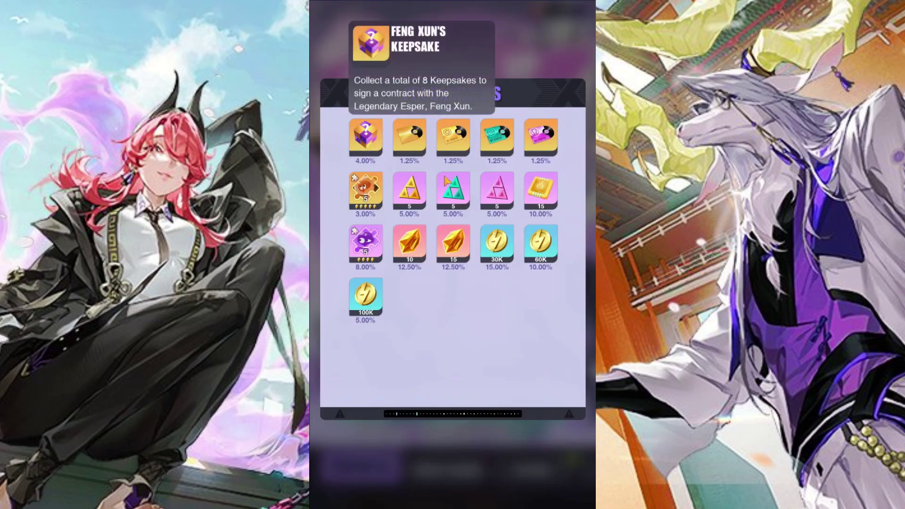
left_click(483, 358)
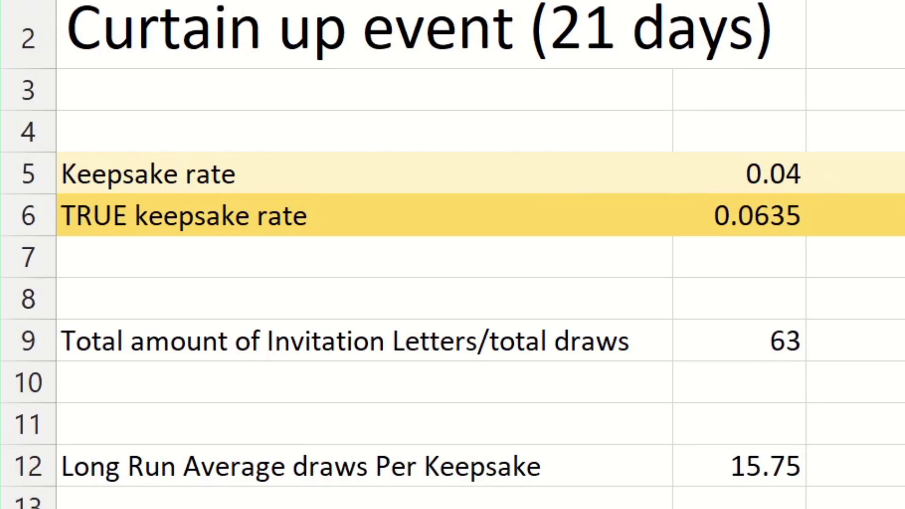
- Switch to the Excel sheet and examine the Keepsake rate, TRUE keepsake rate and Long Run Average draws Per Keepsake
left_click(768, 182)
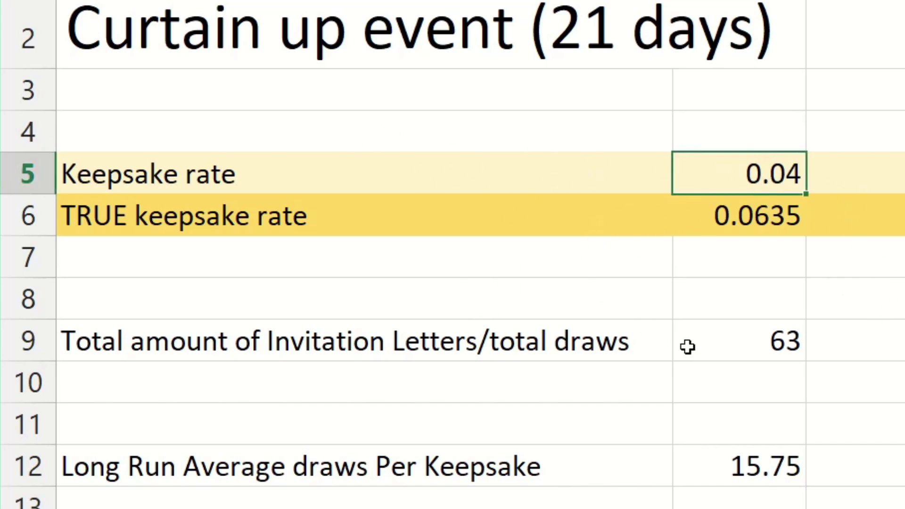
left_click_drag(182, 222, 719, 221)
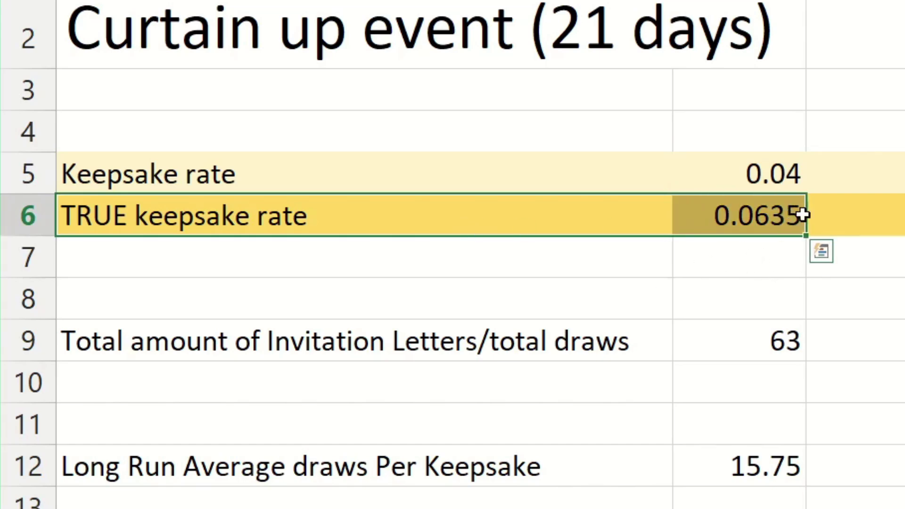
left_click(717, 475)
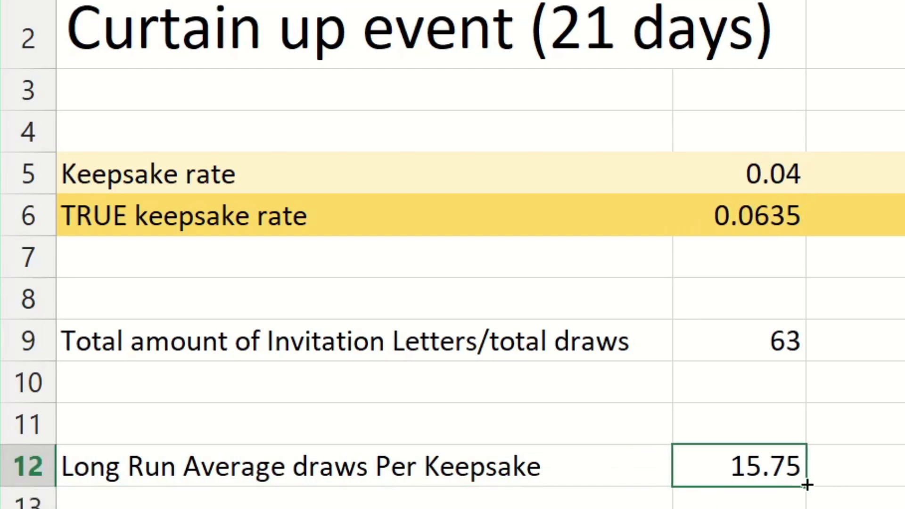
left_click(214, 456)
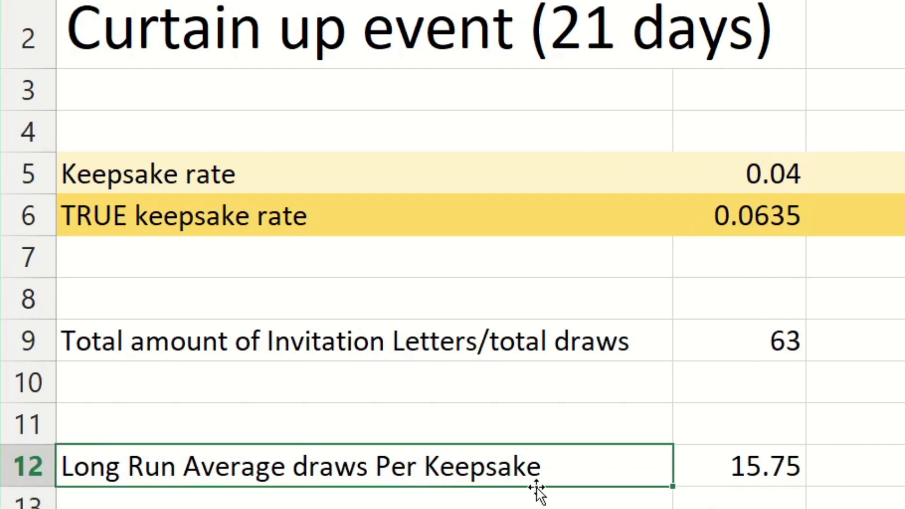
left_click(750, 480)
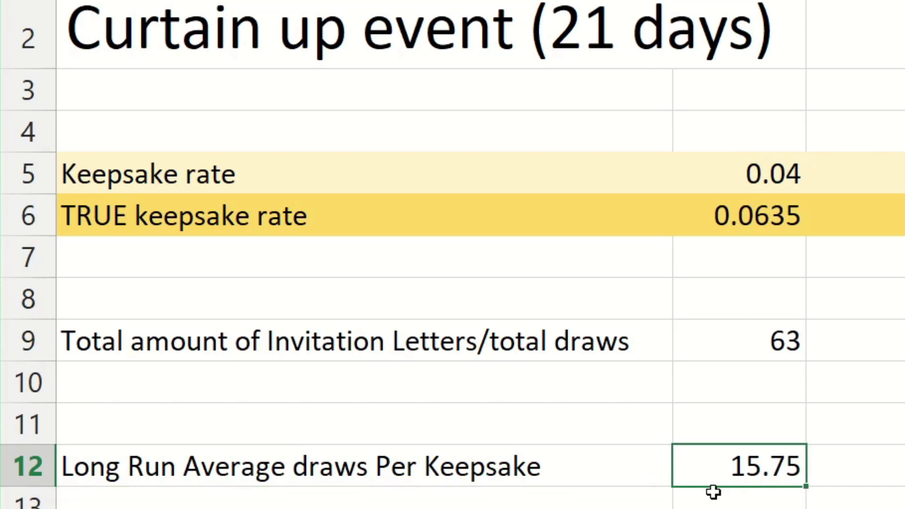
left_click(190, 473)
left_click(783, 475)
left_click(767, 225)
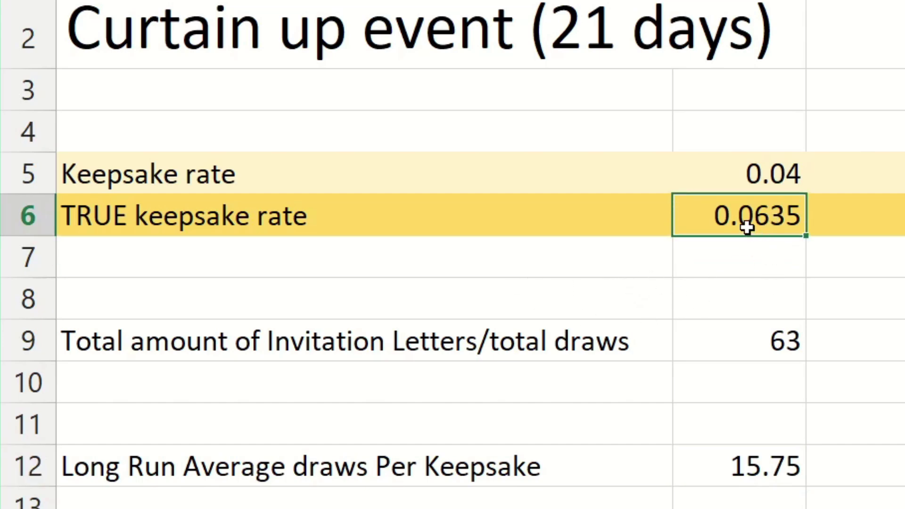
left_click(729, 469)
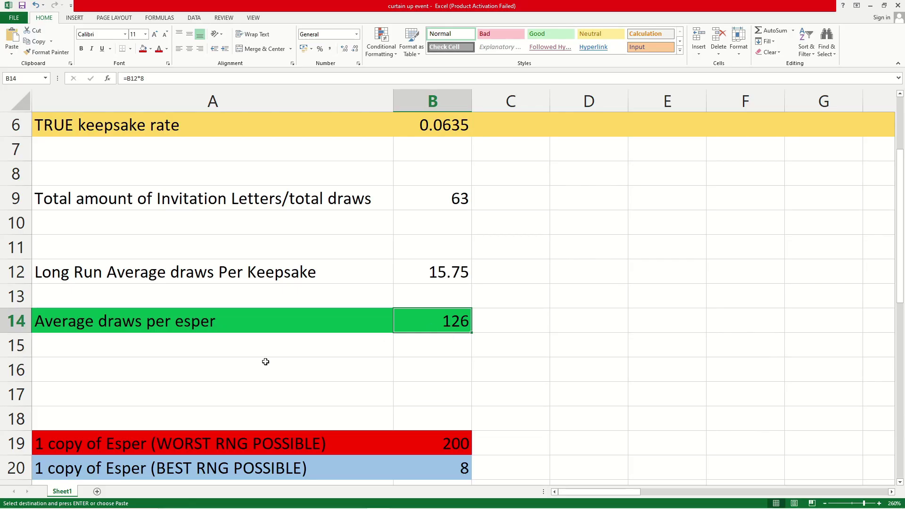
- Inspect the Average draws per esper and its formula alongside the Long Run Average draws Per Keepsake row
left_click(118, 327)
left_click(346, 365)
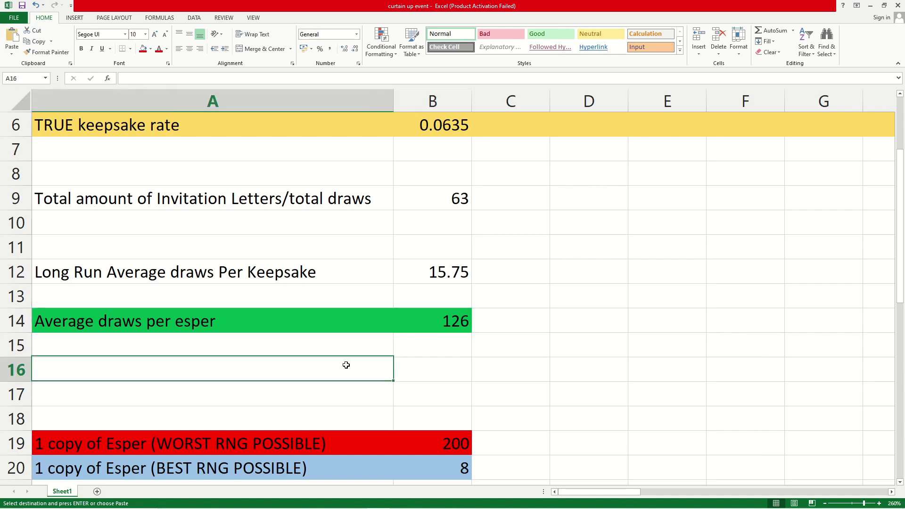
left_click(382, 347)
left_click(444, 321)
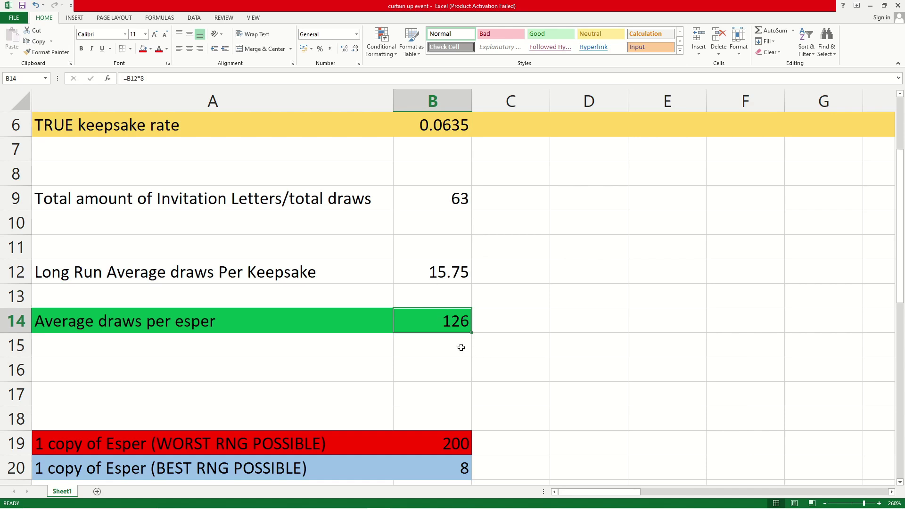
left_click(455, 274)
left_click(98, 278)
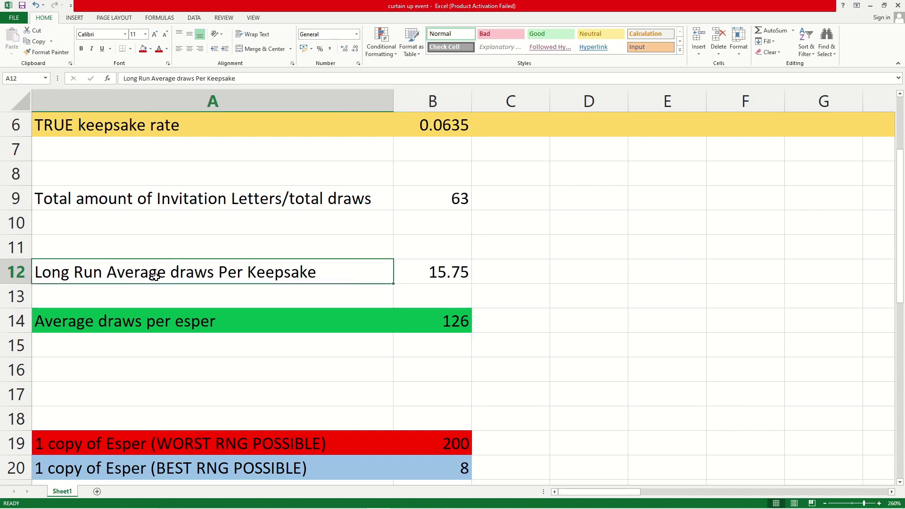
left_click(450, 278)
left_click(435, 320)
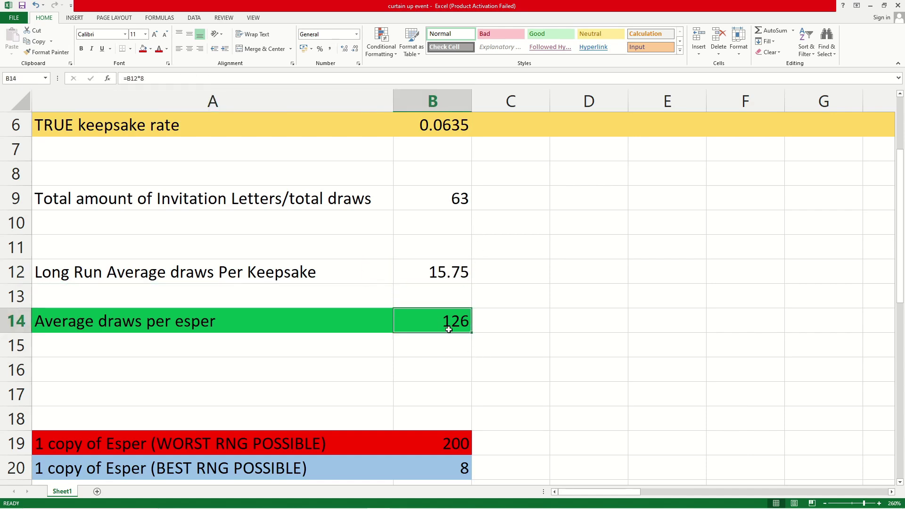
scroll(382, 323, "down", 1)
left_click(291, 201)
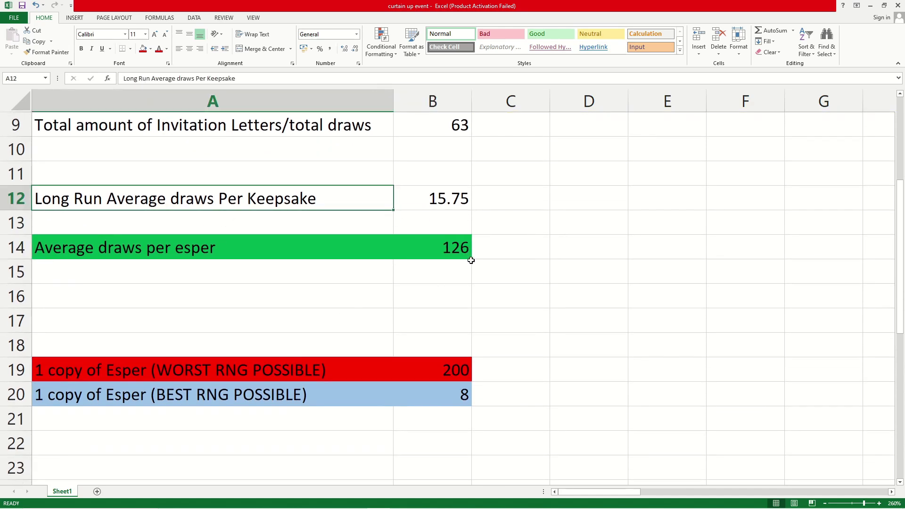
left_click(460, 248)
- Examine the draws needed for 1 copy of an Esper under the worst and best possible RNG
left_click(265, 353)
left_click_drag(63, 368, 465, 379)
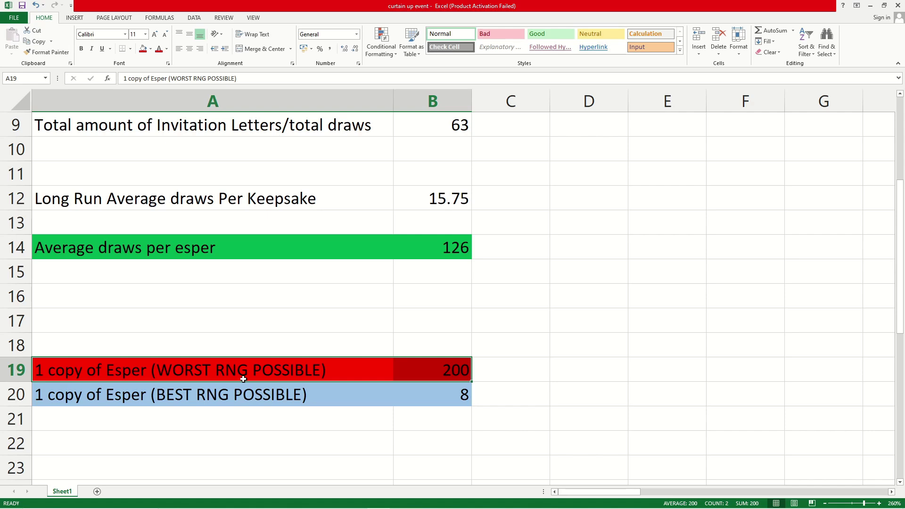
scroll(390, 361, "up", 3)
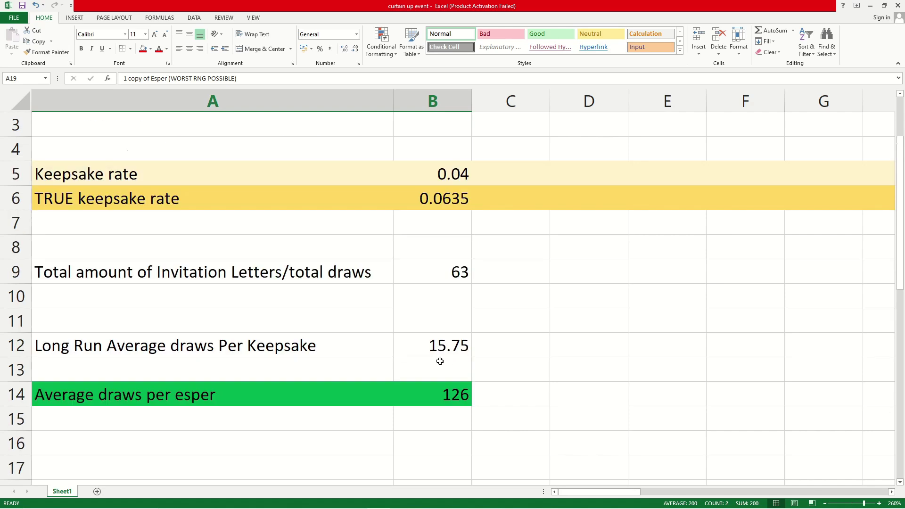
scroll(478, 289, "down", 2)
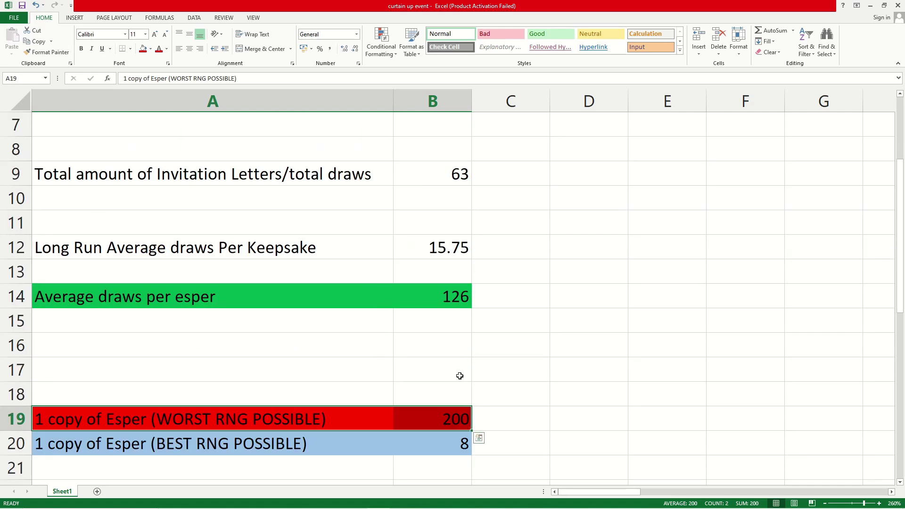
scroll(462, 391, "down", 1)
left_click(462, 400)
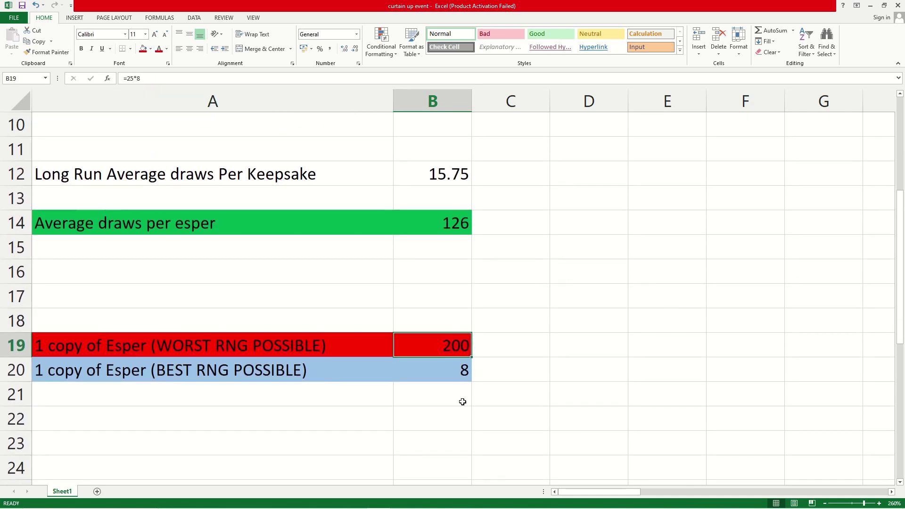
left_click_drag(120, 373, 447, 378)
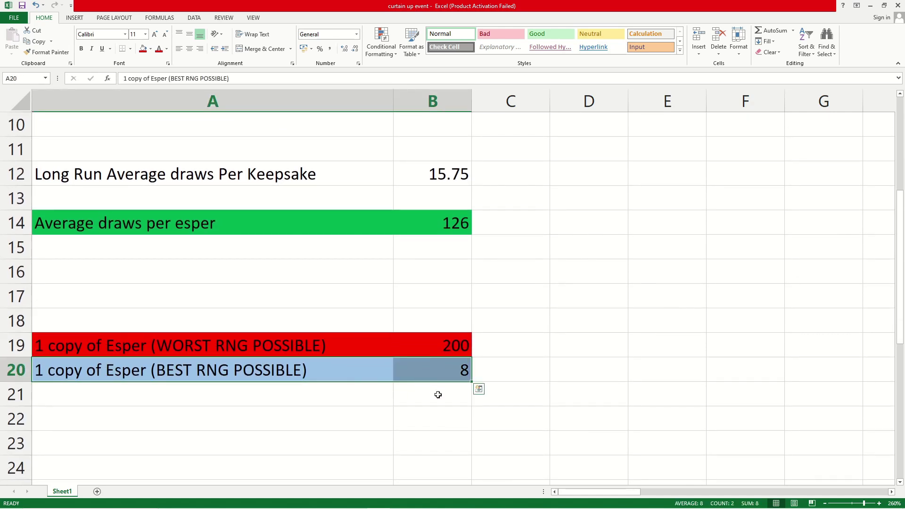
left_click(464, 375)
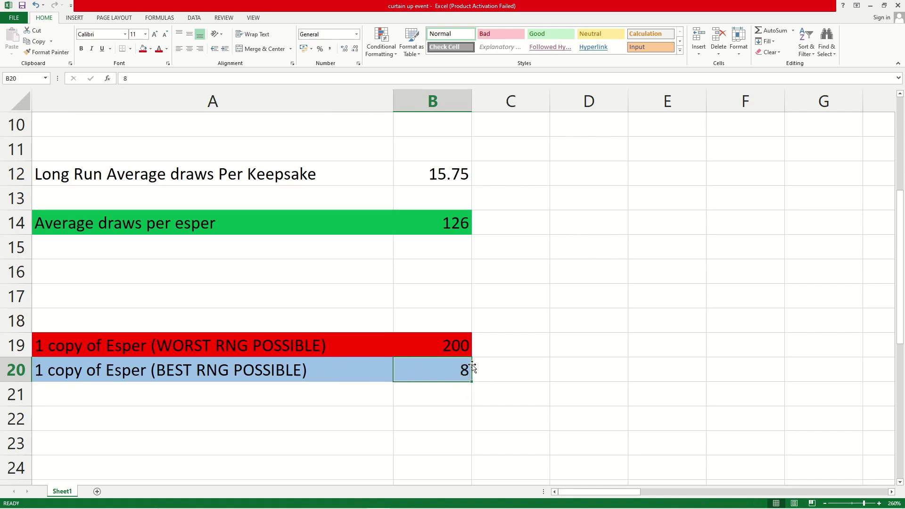
- Check the total Invitation Letters for the 21-day Curtain Up event and the formula behind it in B9
scroll(458, 355, "up", 1)
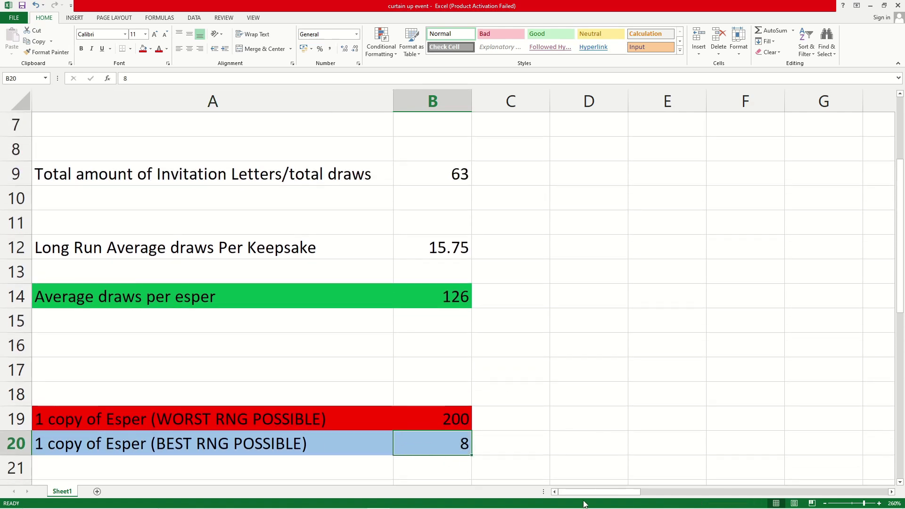
scroll(593, 494, "right", 2)
scroll(591, 495, "left", 2)
scroll(592, 495, "up", 2)
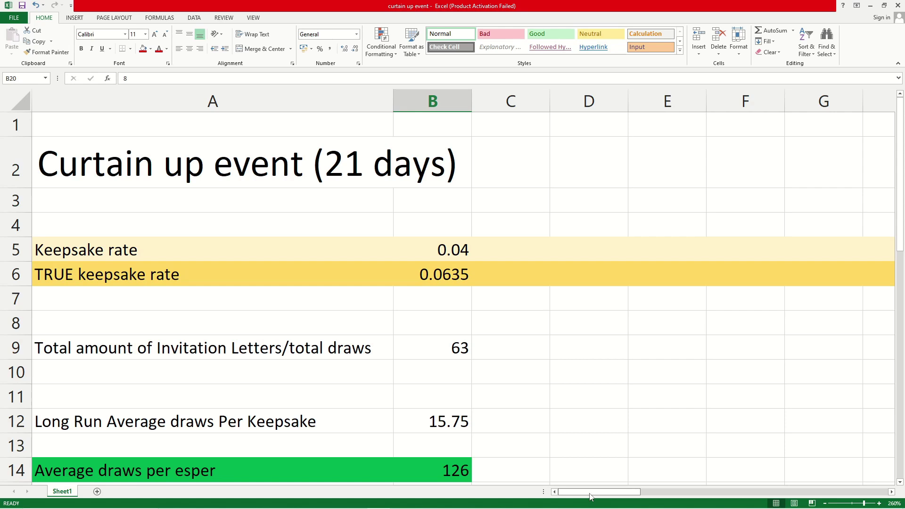
left_click(125, 353)
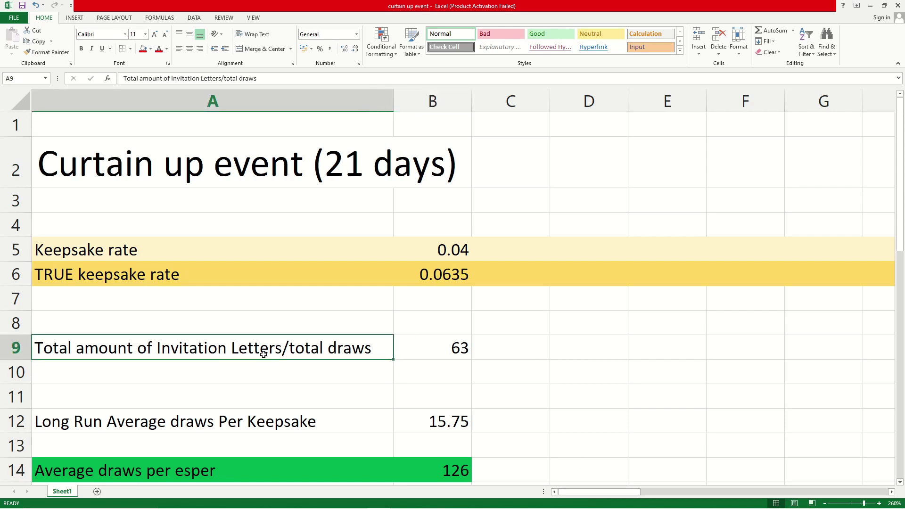
left_click_drag(368, 352, 418, 351)
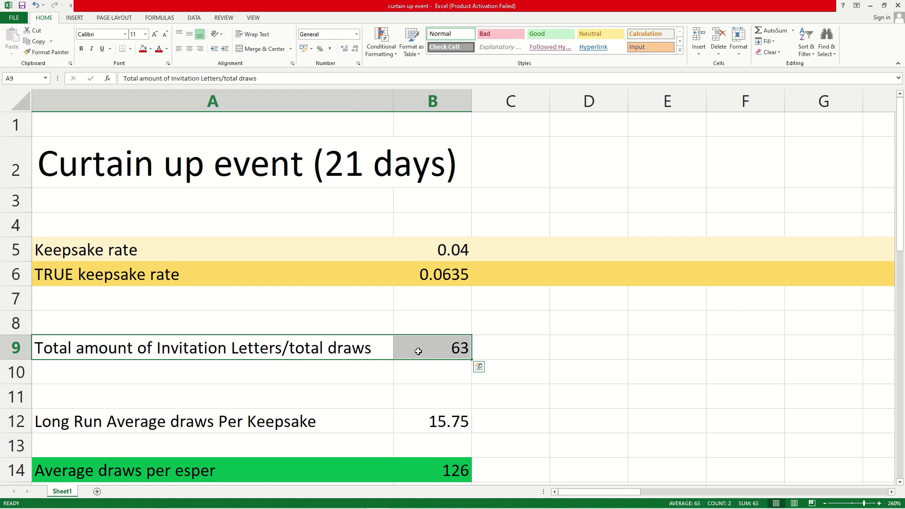
left_click(342, 172)
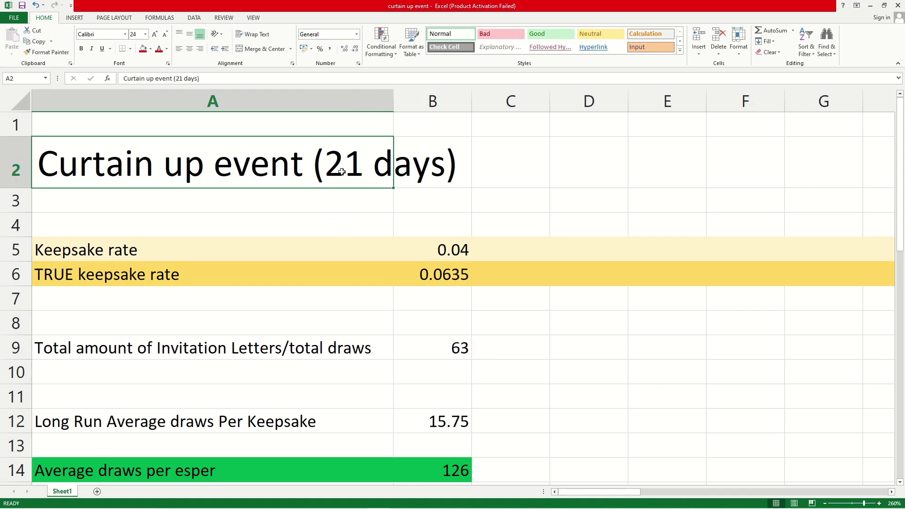
left_click(455, 349)
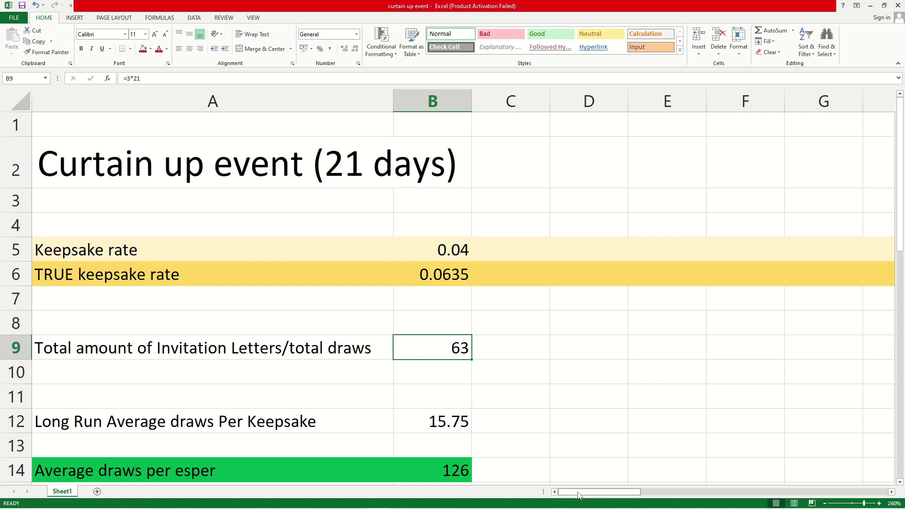
- Go to the Feng Xun (7 Days) section and examine its Total amount of Invitation Letters/total draws row
left_click_drag(579, 495, 684, 494)
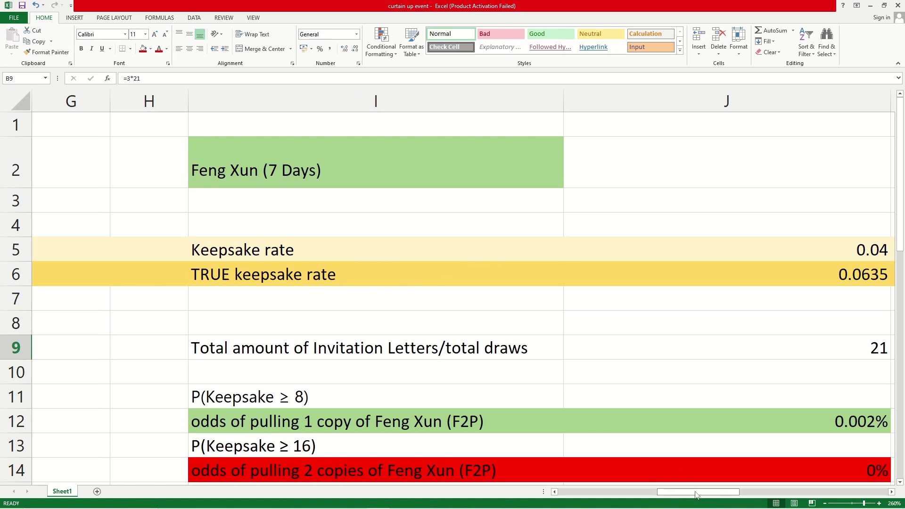
scroll(698, 493, "right", 1)
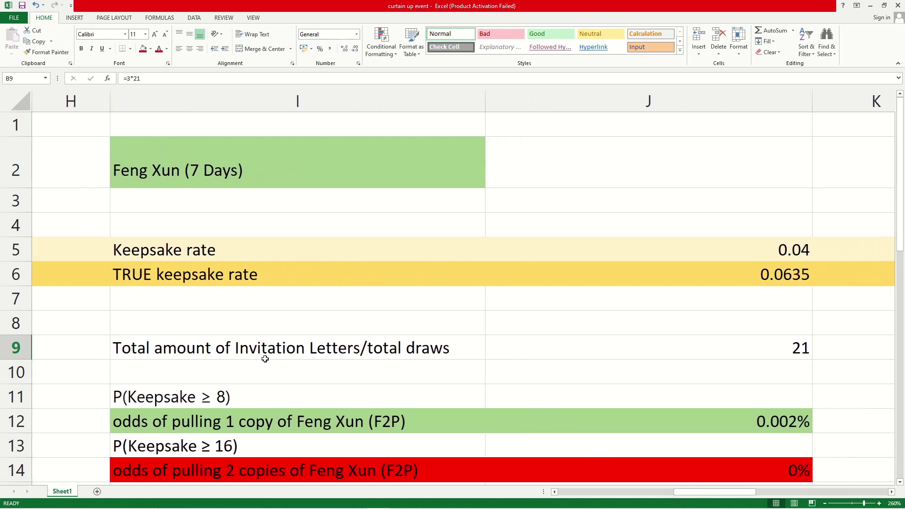
left_click(439, 349)
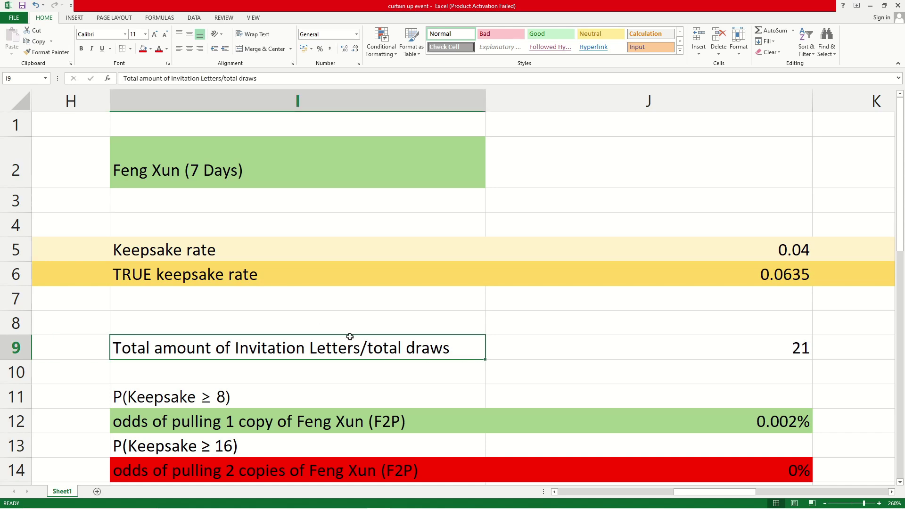
- Check Feng Xun's total draws and the F2P odds of pulling 1 copy under P(Keepsake ≥ 8)
key("Right")
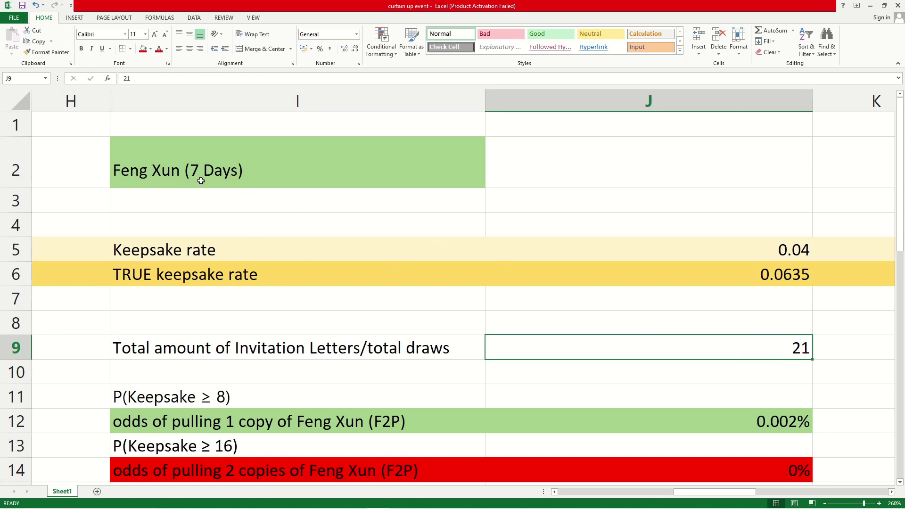
scroll(603, 413, "down", 1)
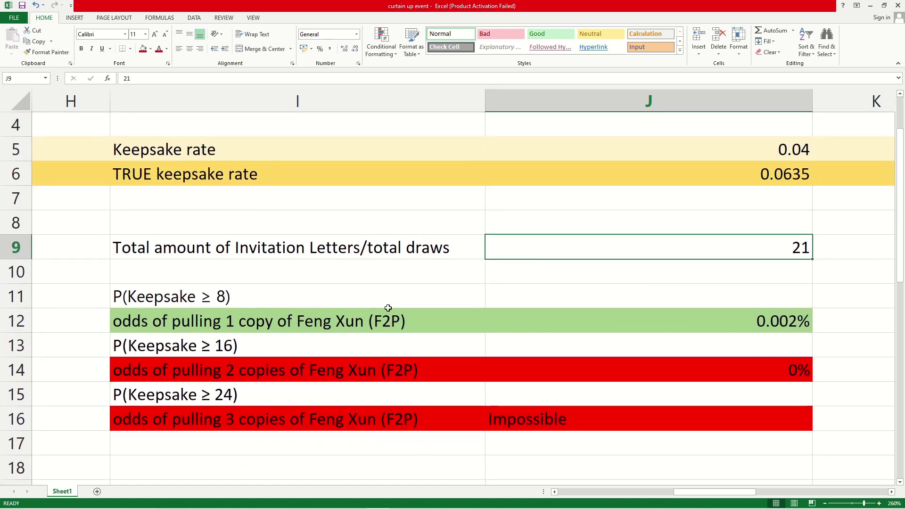
left_click(195, 297)
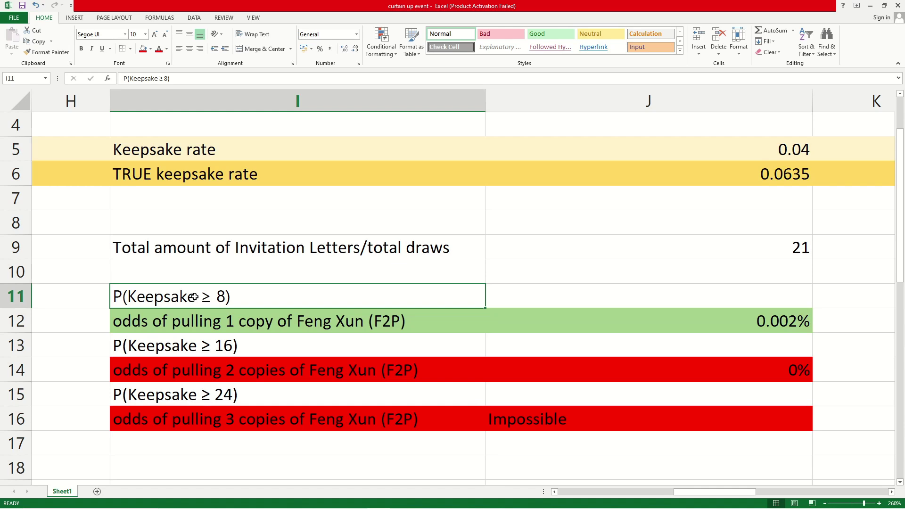
left_click(788, 316)
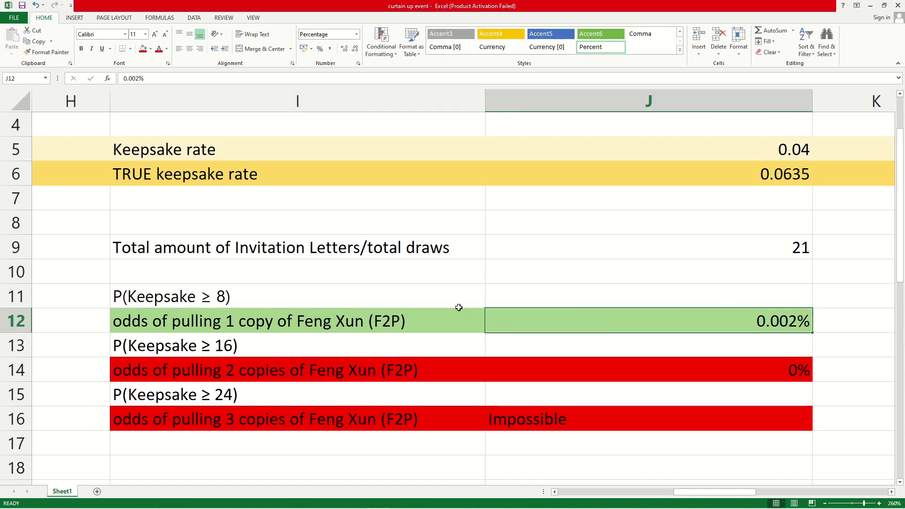
scroll(491, 335, "down", 1)
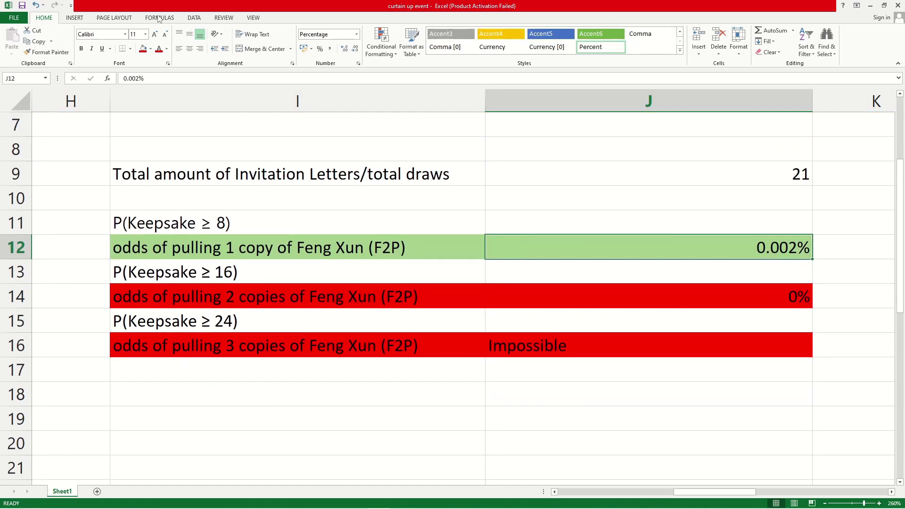
- Inspect the content of J12 and compare the odds of pulling 1 copy of Feng Xun with those for 2 copies
left_click(135, 79)
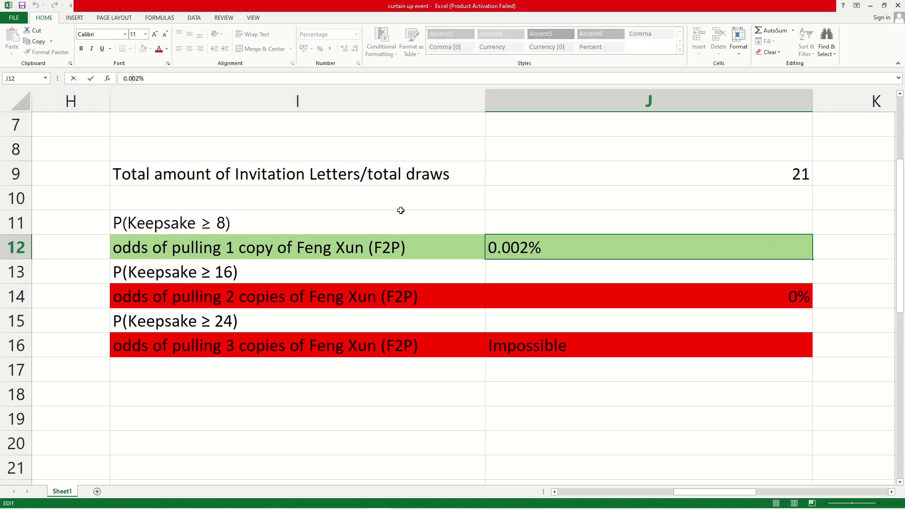
left_click(551, 215)
left_click(640, 250)
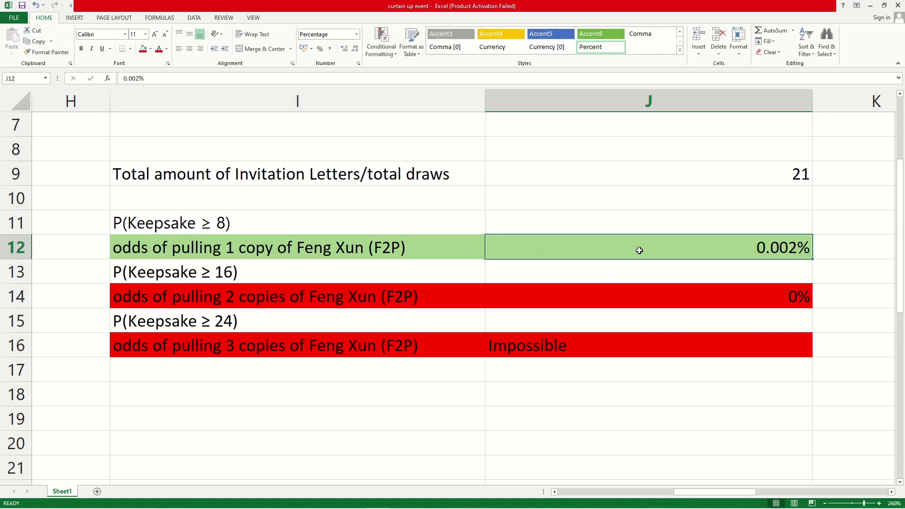
left_click(655, 267)
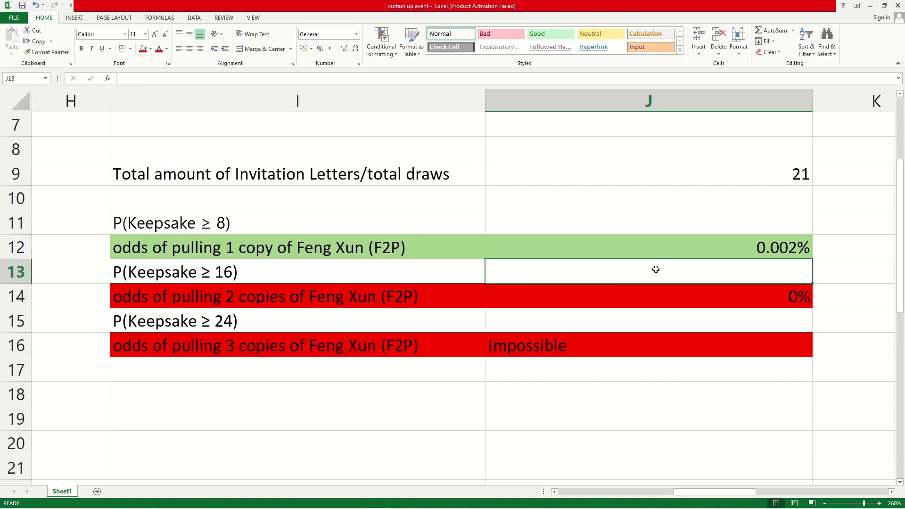
left_click(687, 253)
left_click(623, 298)
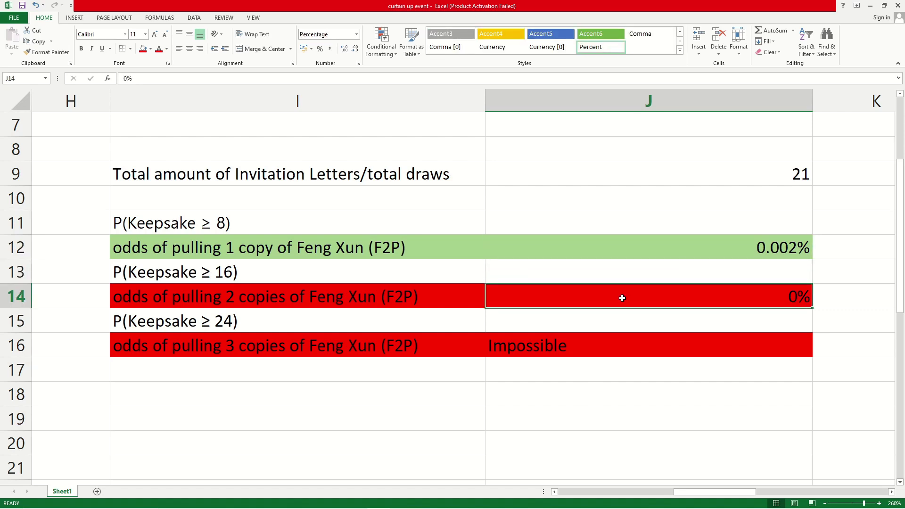
left_click(642, 252)
- Switch to Stat Trek's Binomial Probability Calculator in the browser, review the probability of success and set the number of trials to 21
mouse_move(398, 500)
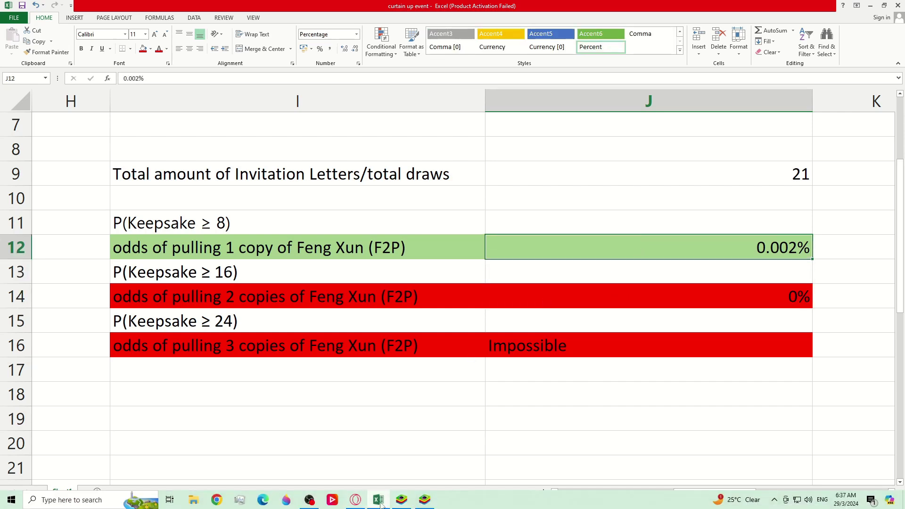
left_click(356, 500)
key("ctrl+Tab")
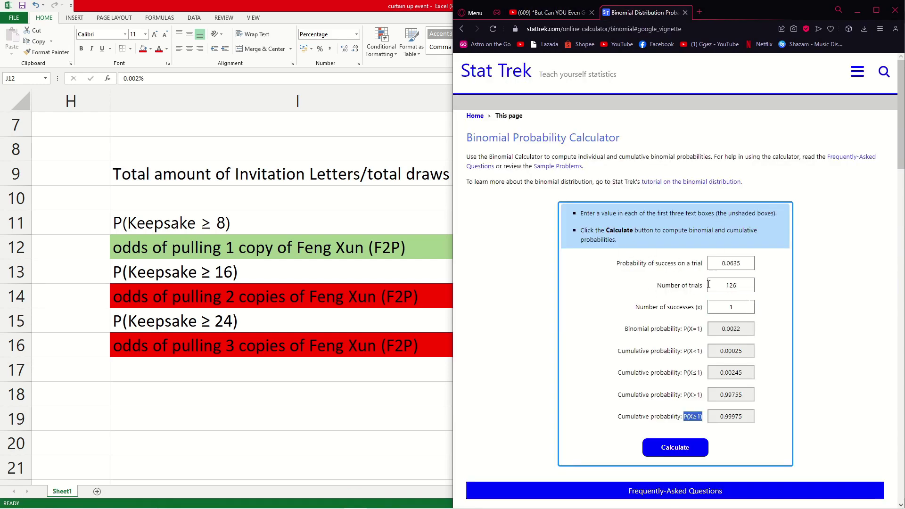
scroll(757, 275, "down", 1)
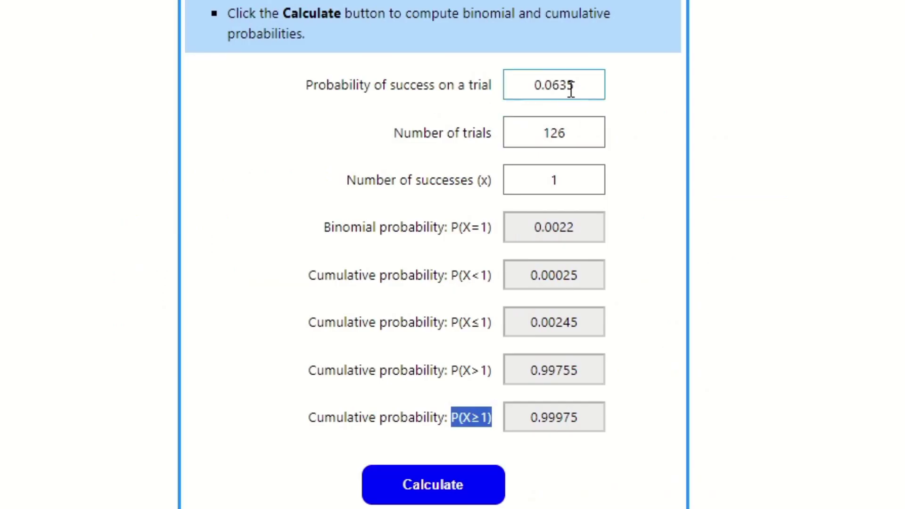
left_click_drag(745, 216, 711, 216)
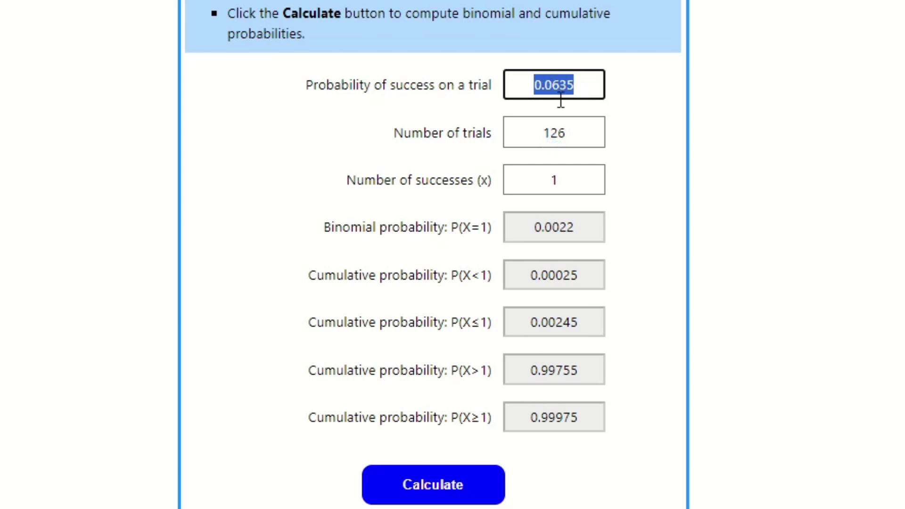
left_click(583, 140)
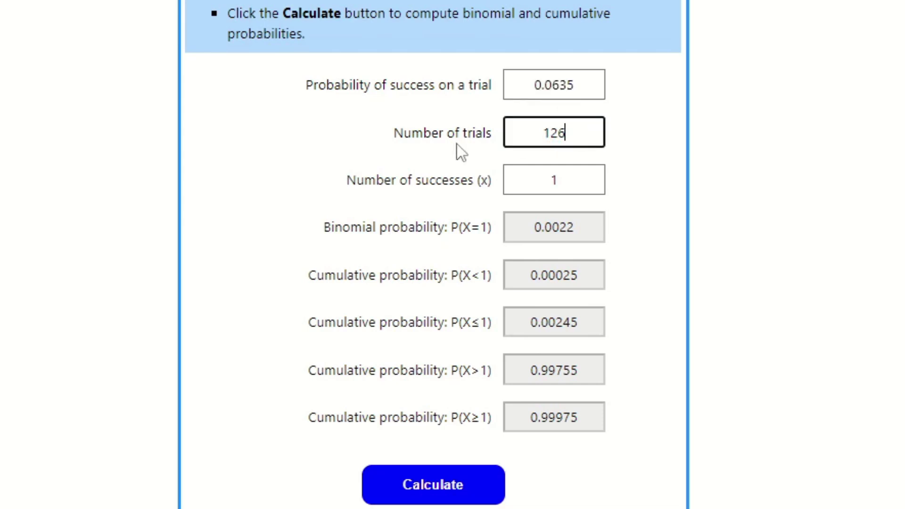
key("BackSpace")
key("BackSpace")
key("BackSpace")
type("21")
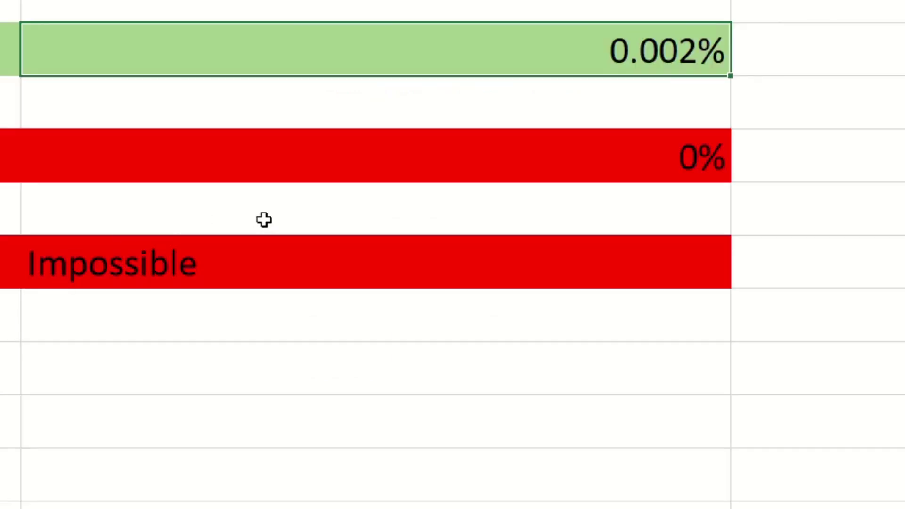
- Check the TRUE keepsake rate, total draws and 1-copy odds for Feng Xun in the Excel sheet
scroll(265, 219, "up", 3)
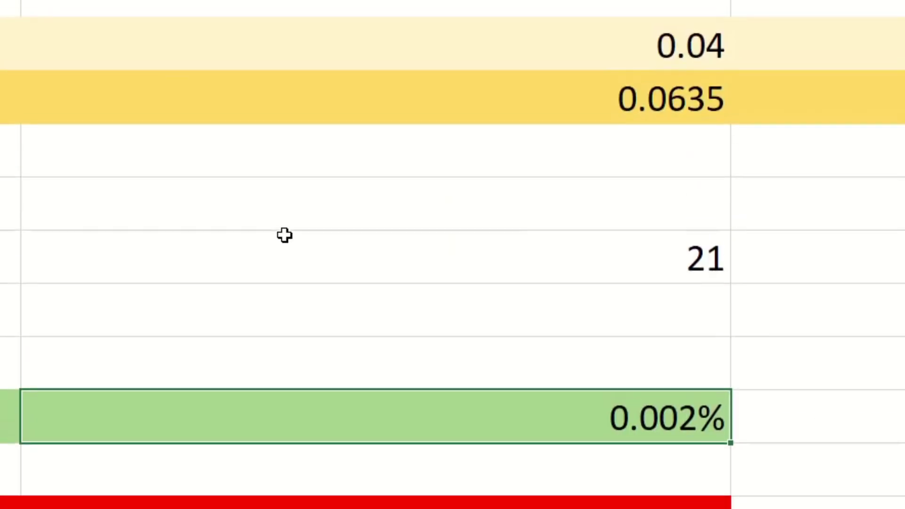
scroll(600, 136, "down", 2)
scroll(225, 186, "up", 2)
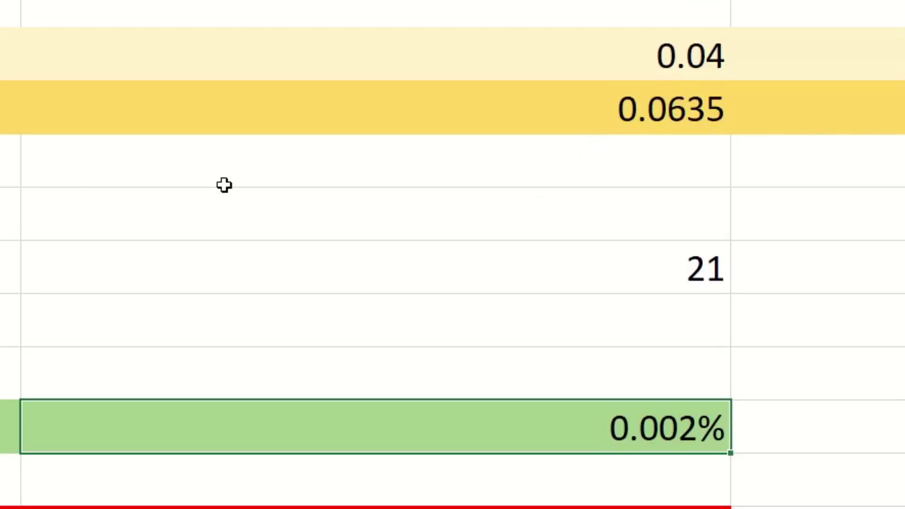
left_click(644, 281)
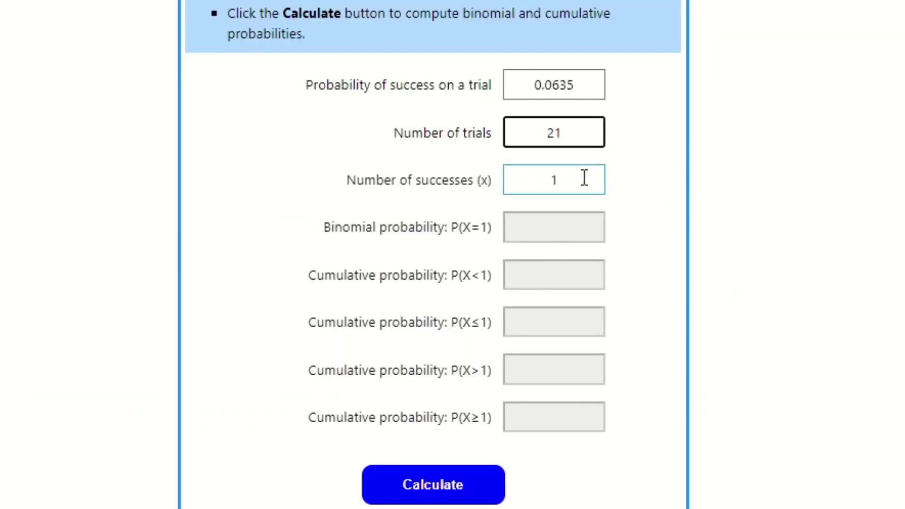
- Set the number of successes to 8 in the binomial calculator and calculate the probabilities
left_click_drag(584, 178, 461, 185)
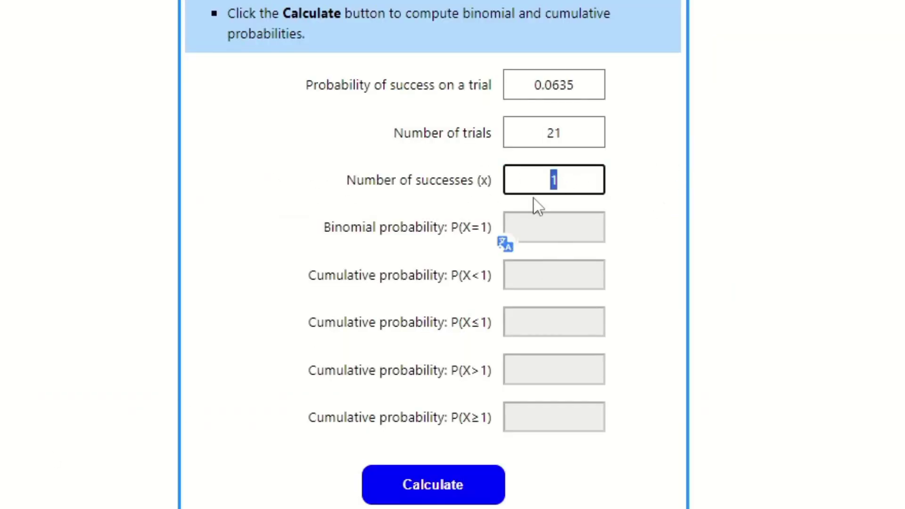
type("8")
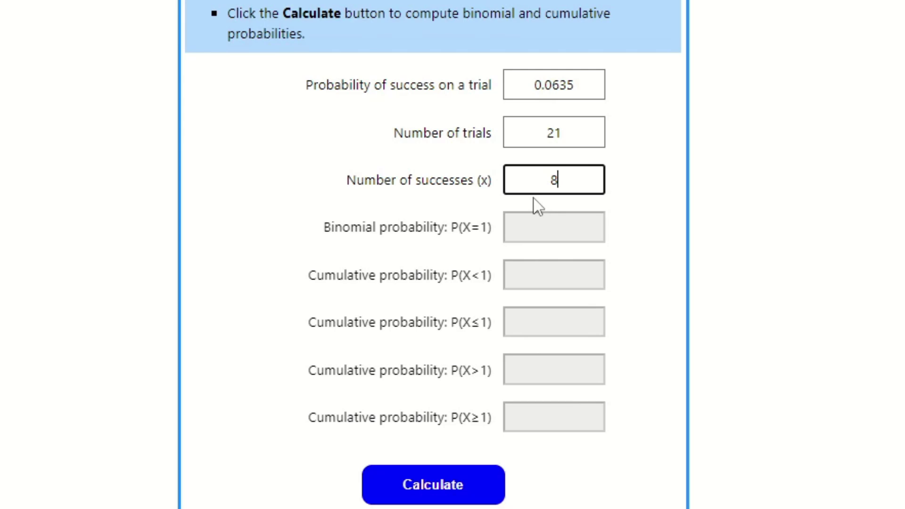
left_click(470, 500)
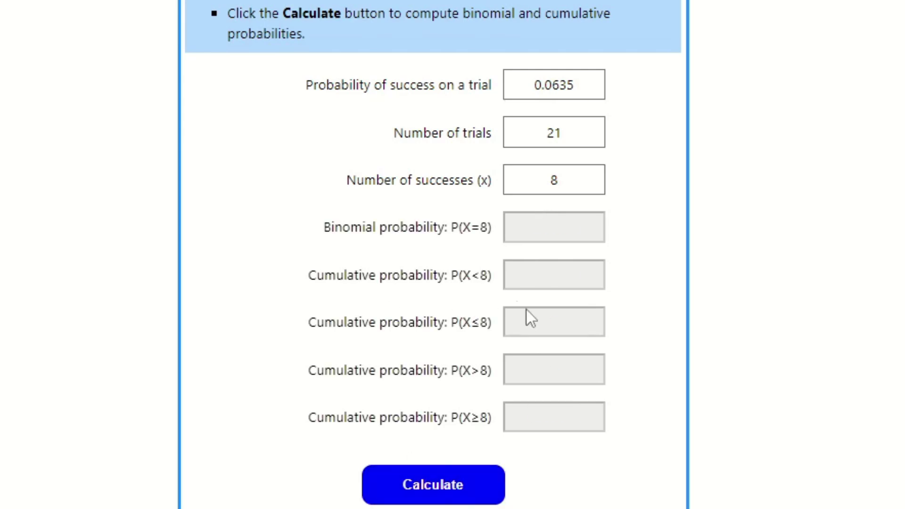
scroll(519, 380, "down", 2)
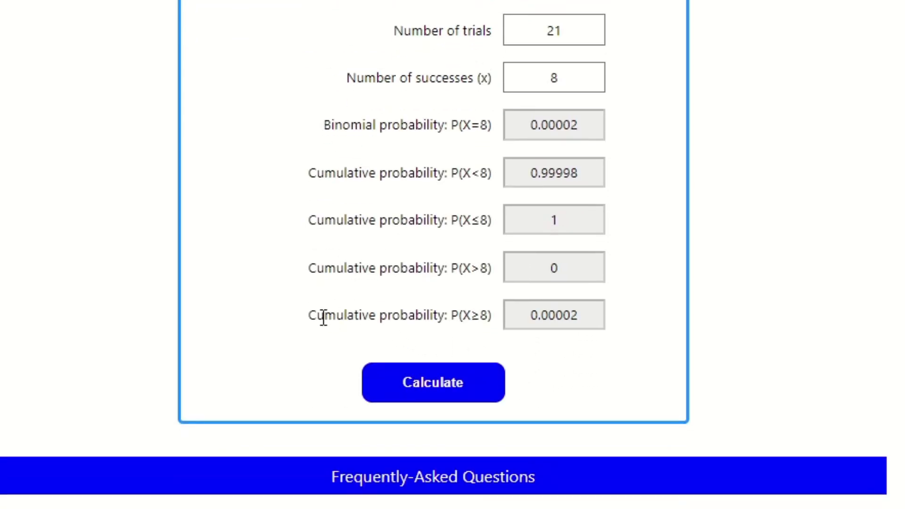
- Examine the cumulative probability P(X≥8) label and its result in the binomial calculator
left_click_drag(324, 314, 480, 315)
left_click(324, 344)
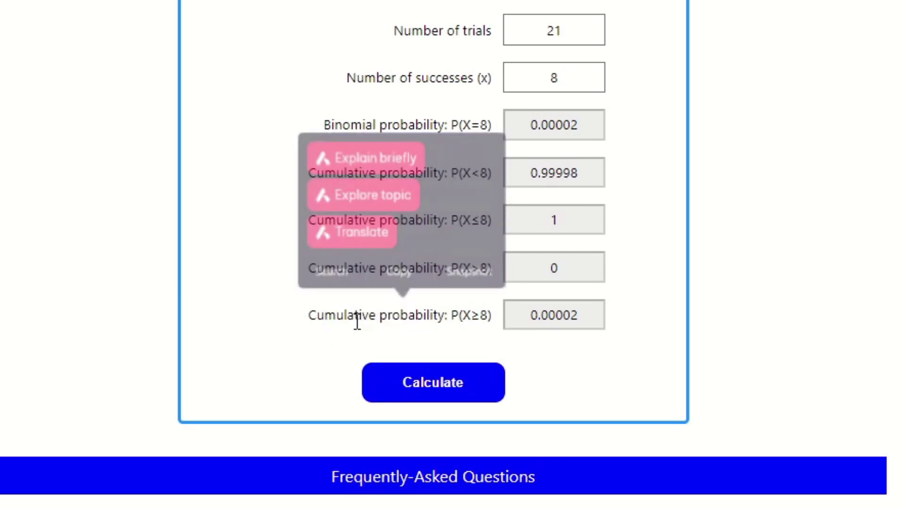
left_click_drag(451, 315, 470, 315)
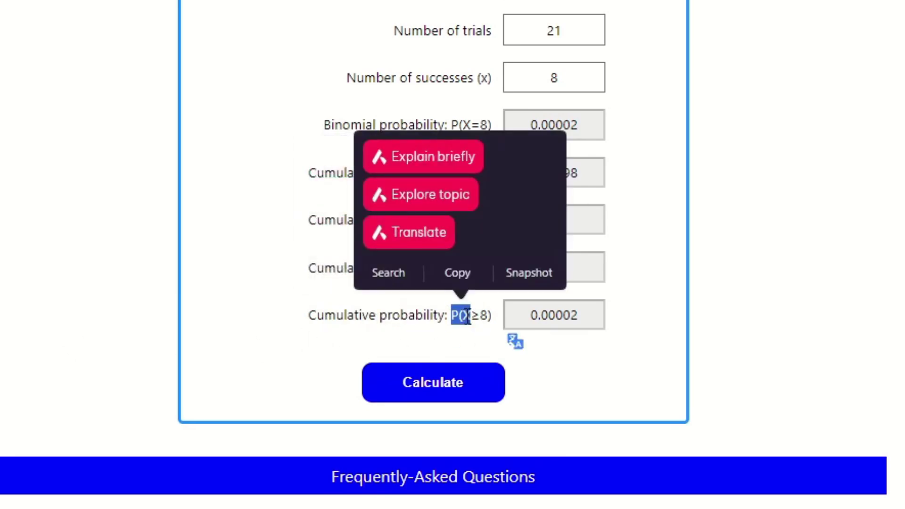
left_click(482, 325)
left_click_drag(470, 316, 508, 318)
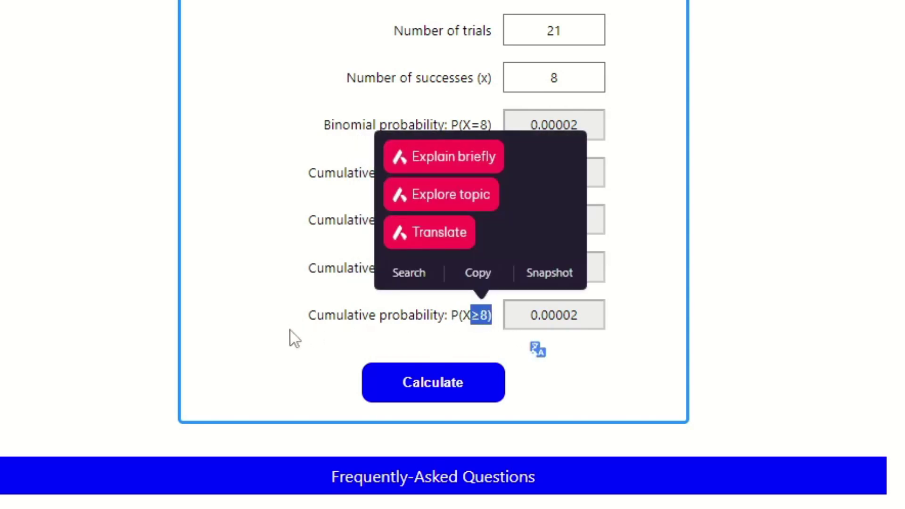
left_click(353, 326)
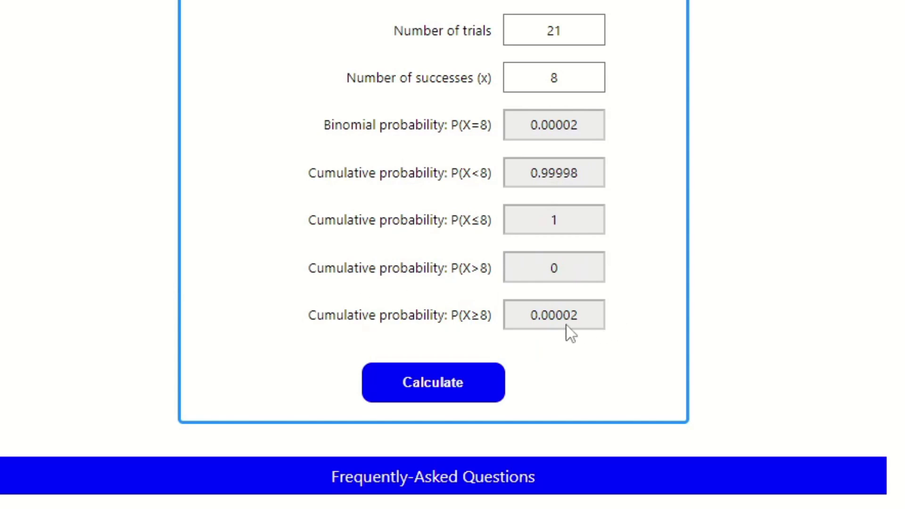
left_click_drag(537, 321, 627, 325)
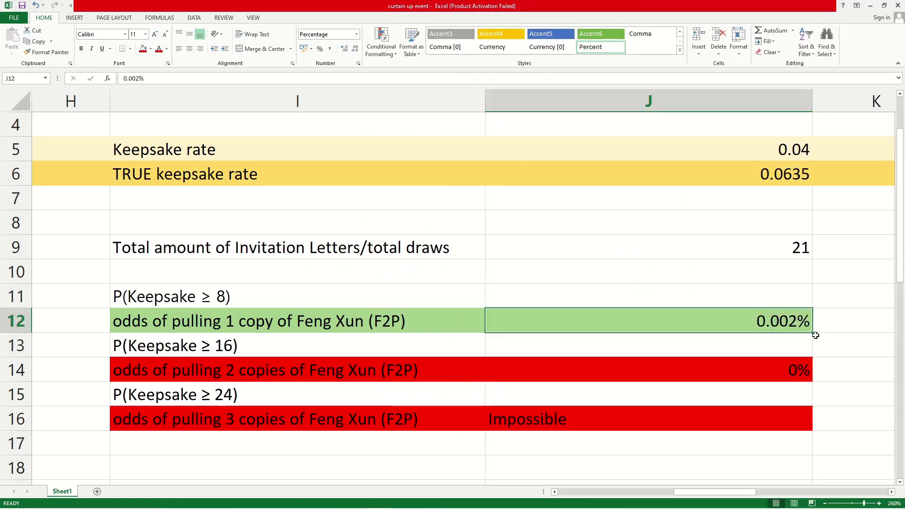
- Check the odds of pulling 2 copies of Feng Xun and the P(Keepsake ≥ 16) condition in the Excel sheet
scroll(796, 339, "down", 1)
scroll(797, 339, "down", 1)
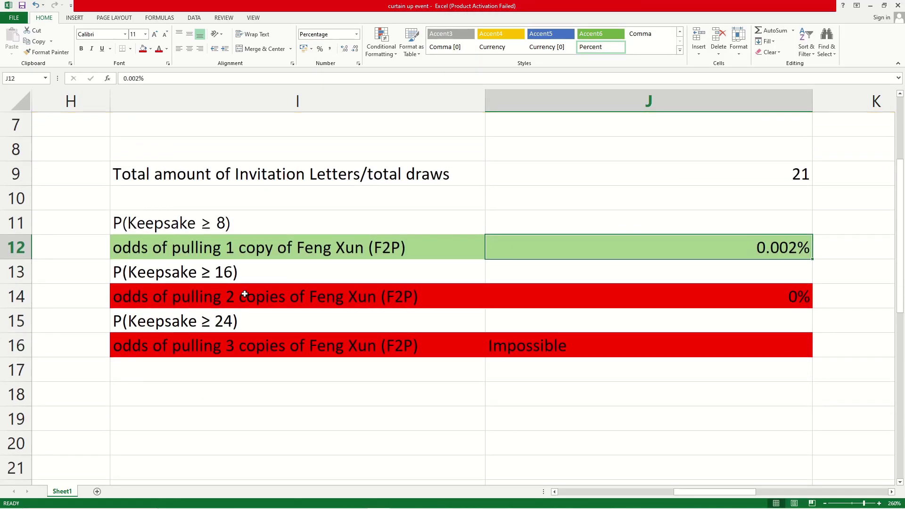
left_click(234, 297)
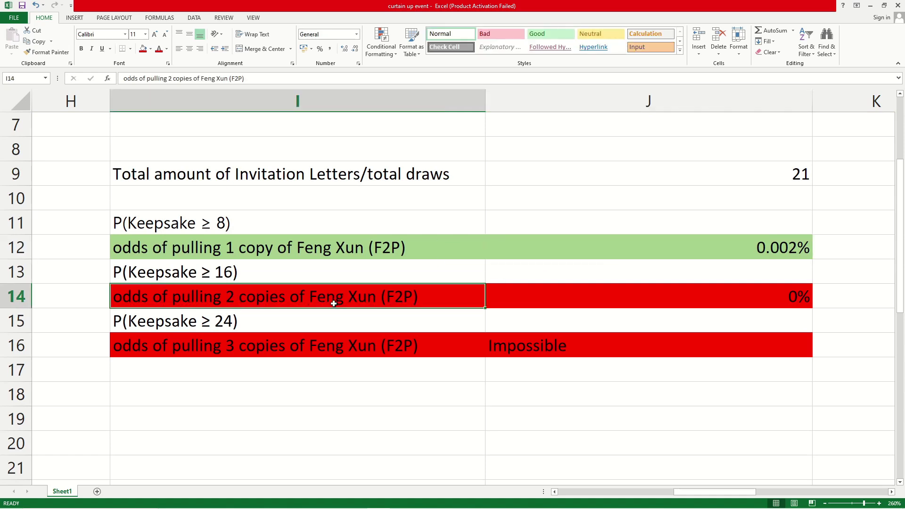
left_click(225, 274)
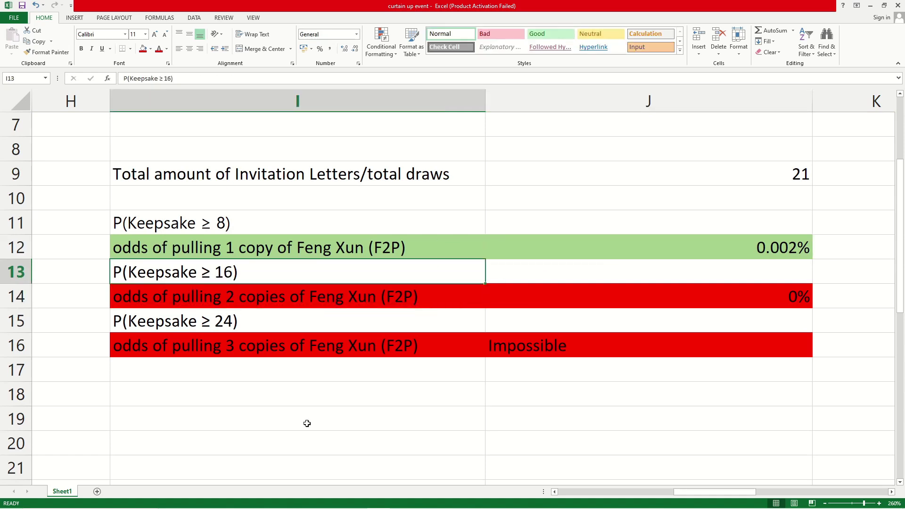
- Return to the browser's binomial calculator, compute the probabilities for 16 successes and check the P(X≥16) result
left_click(356, 507)
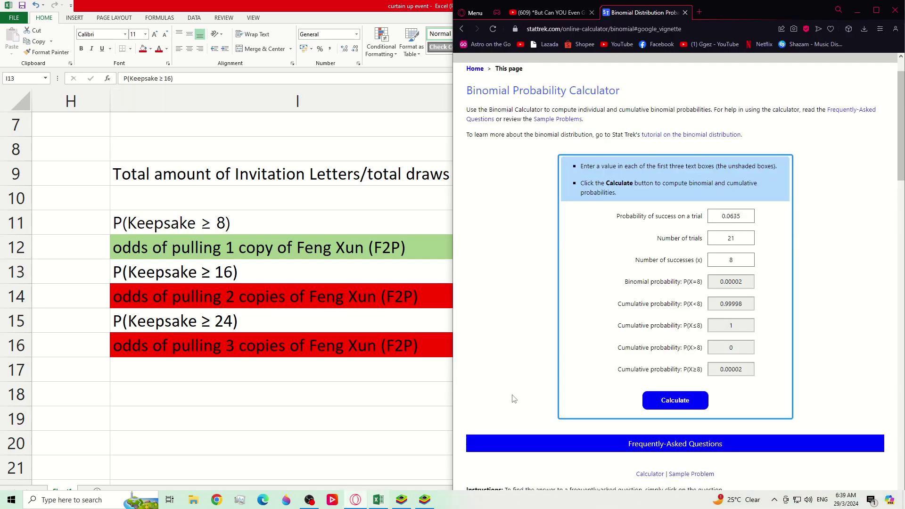
double_click(737, 258)
type("16")
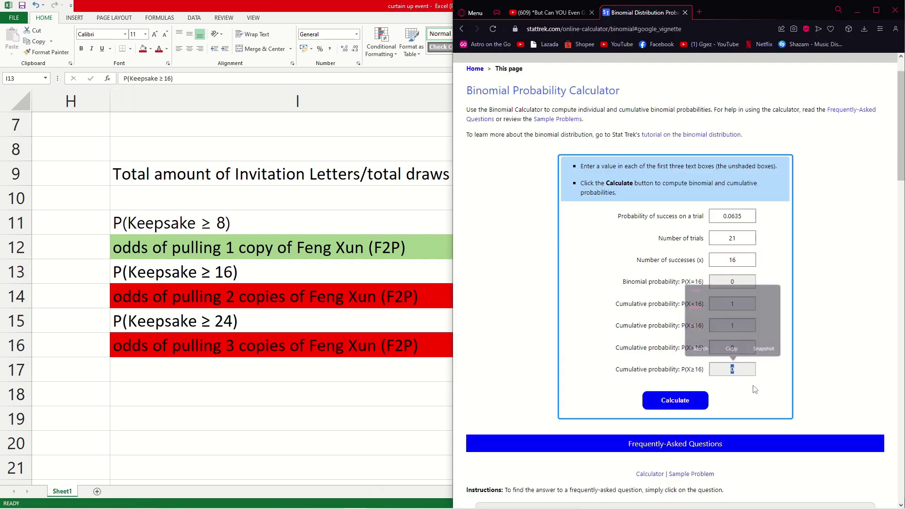
double_click(732, 370)
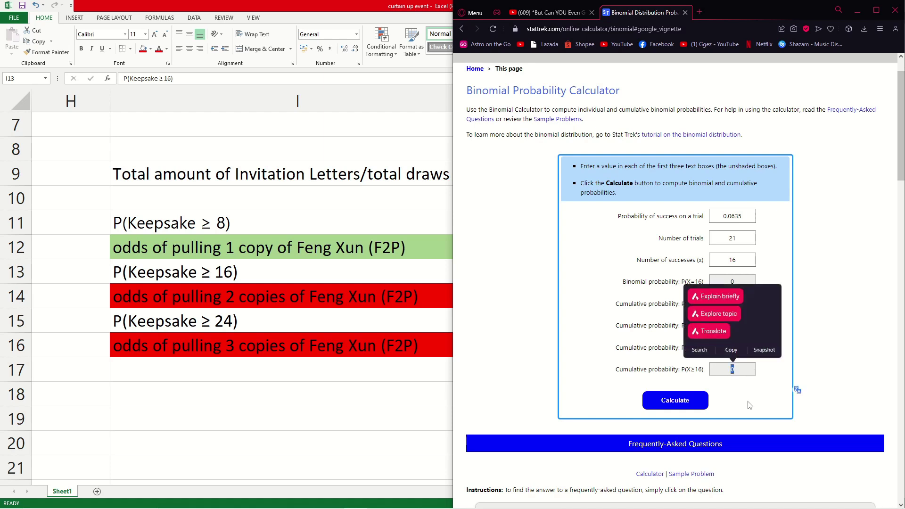
- Try to calculate the binomial probabilities for 24 successes in 21 trials, and dismiss the resulting dialog
left_click(648, 257)
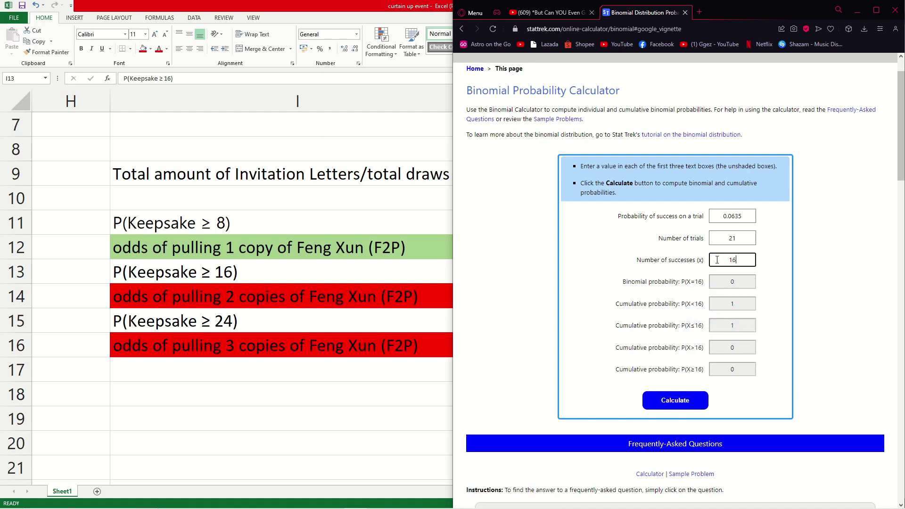
type("3")
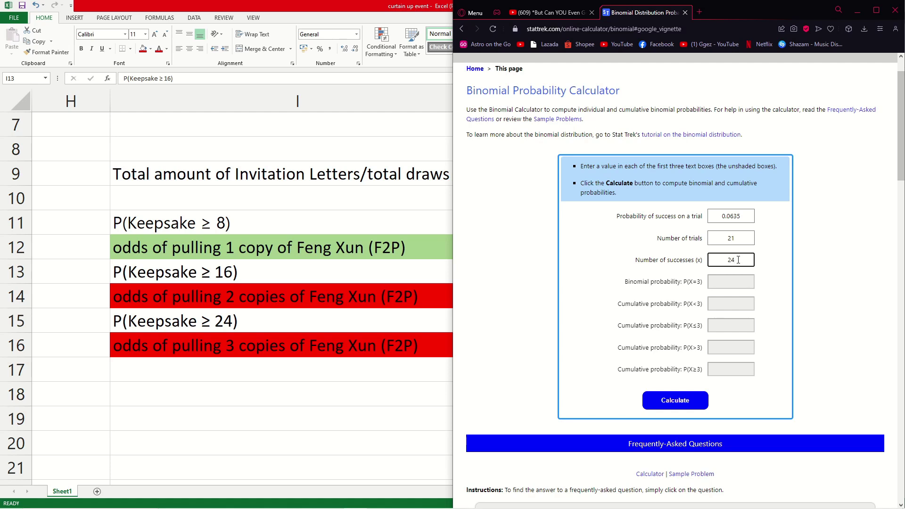
left_click(669, 404)
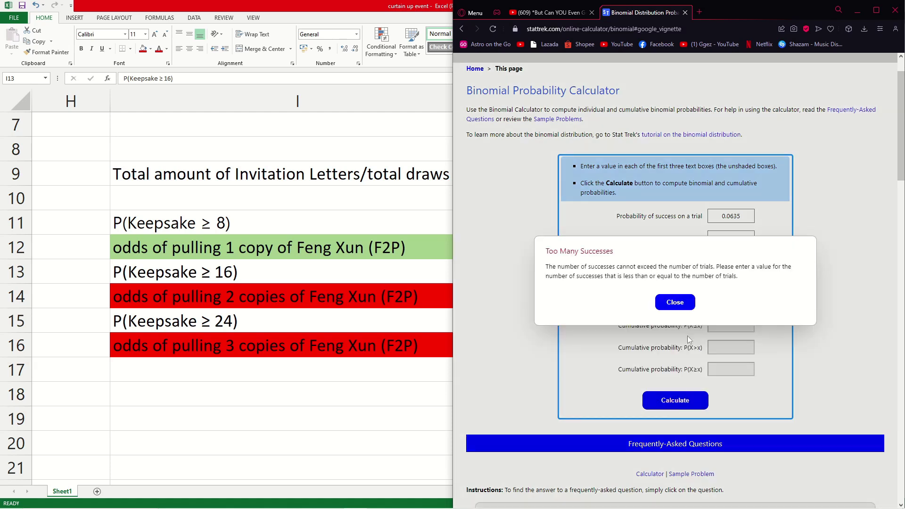
left_click(679, 306)
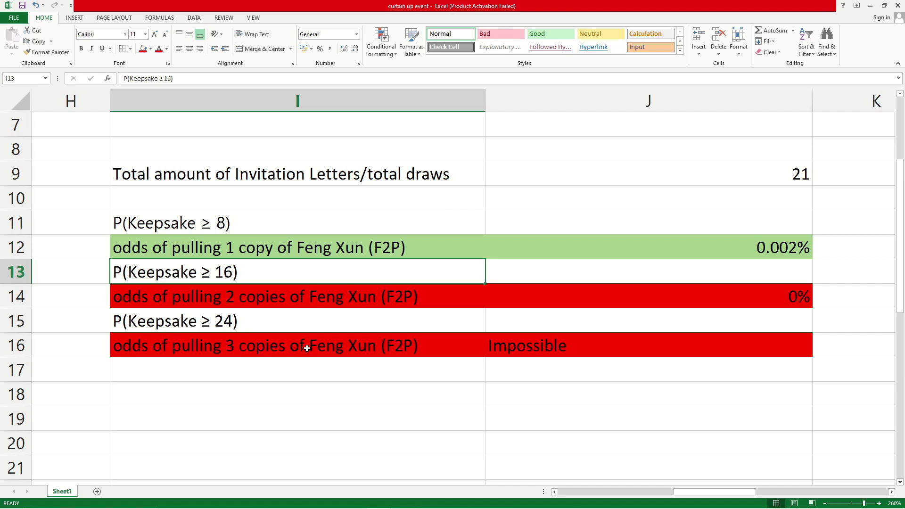
- Switch to the Excel sheet and compare Feng Xun's total draws with the P(Keepsake ≥ 24) condition and the 3-copy odds
scroll(378, 357, "up", 1)
left_click(752, 247)
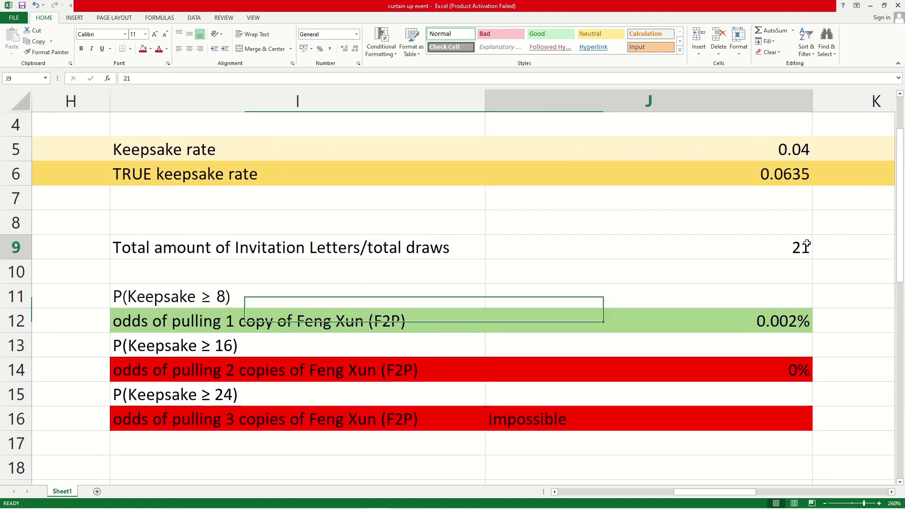
left_click(223, 398)
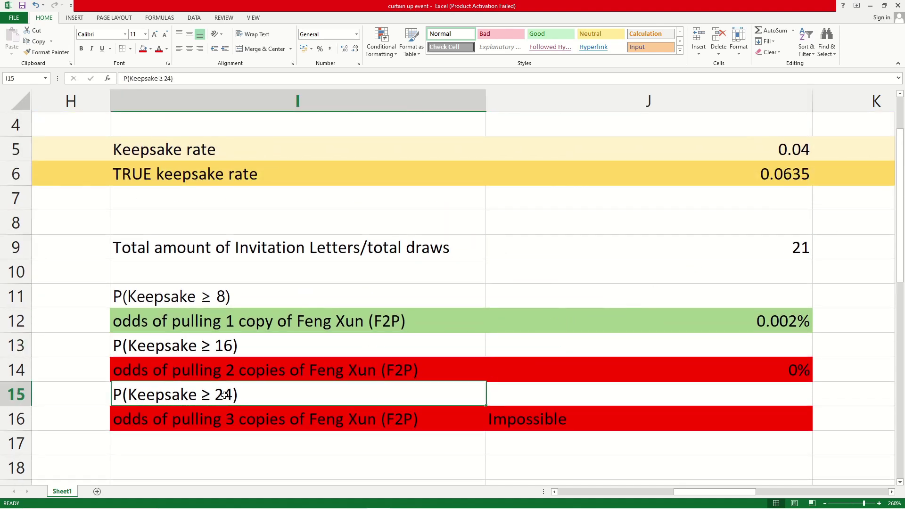
left_click(738, 246)
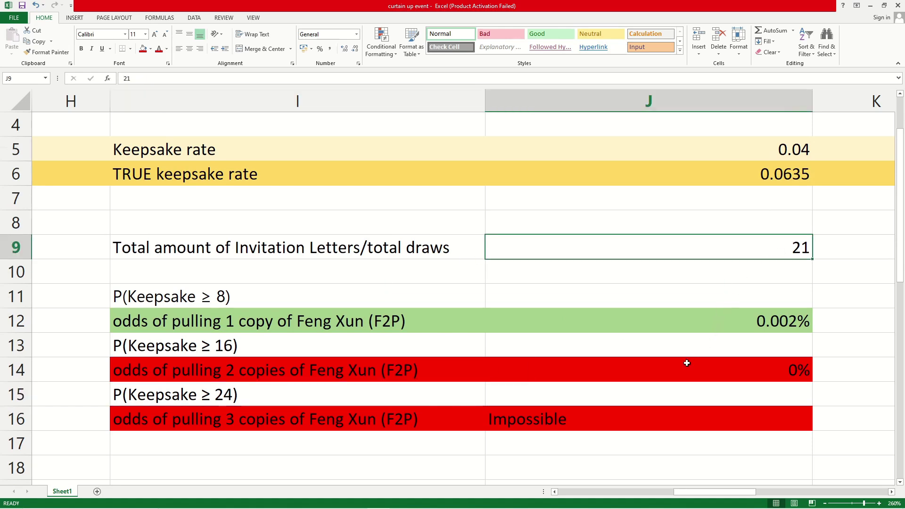
scroll(492, 348, "down", 2)
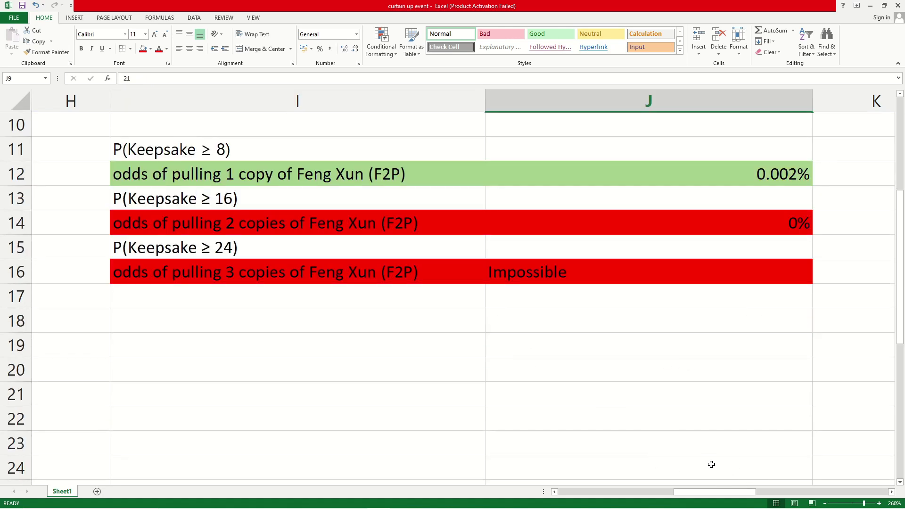
scroll(711, 465, "up", 2)
left_click(594, 425)
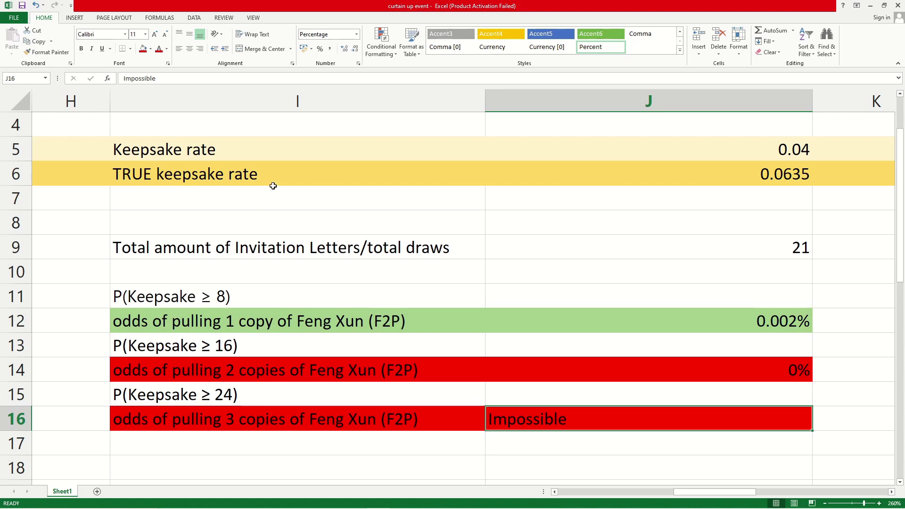
- Review the odds of pulling 1 copy of Feng Xun against the total number of Invitation Letters
left_click(372, 324)
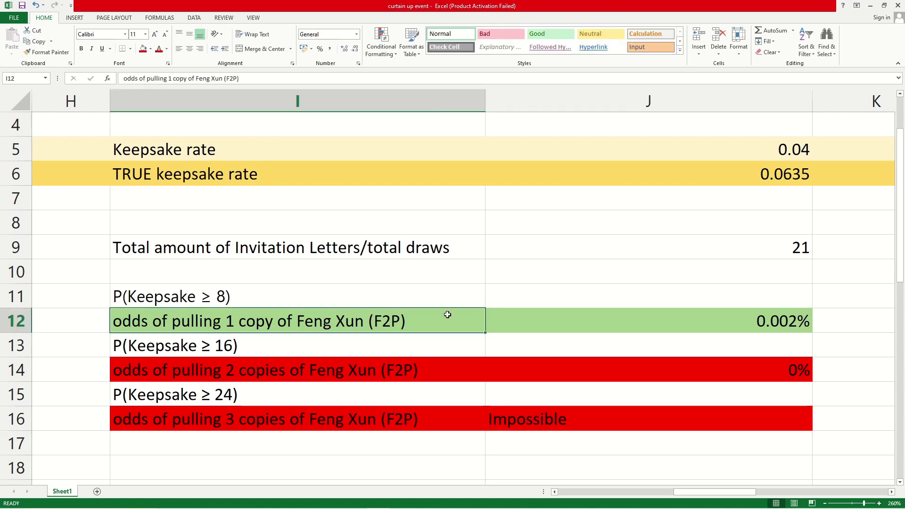
left_click(662, 324)
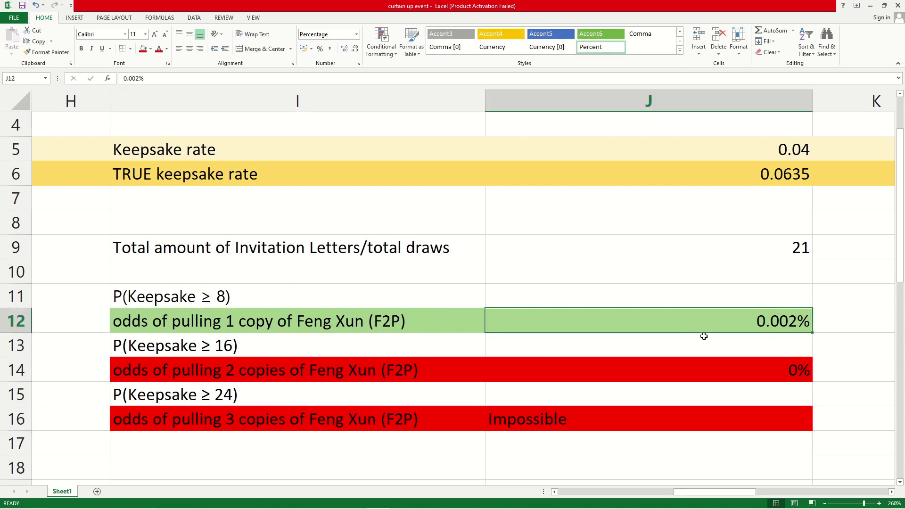
scroll(763, 340, "up", 1)
left_click(760, 351)
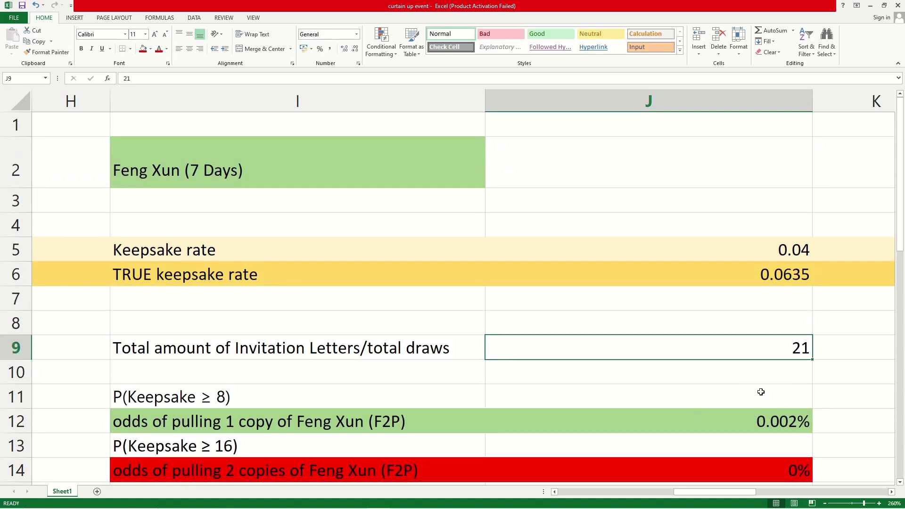
scroll(760, 341, "down", 1)
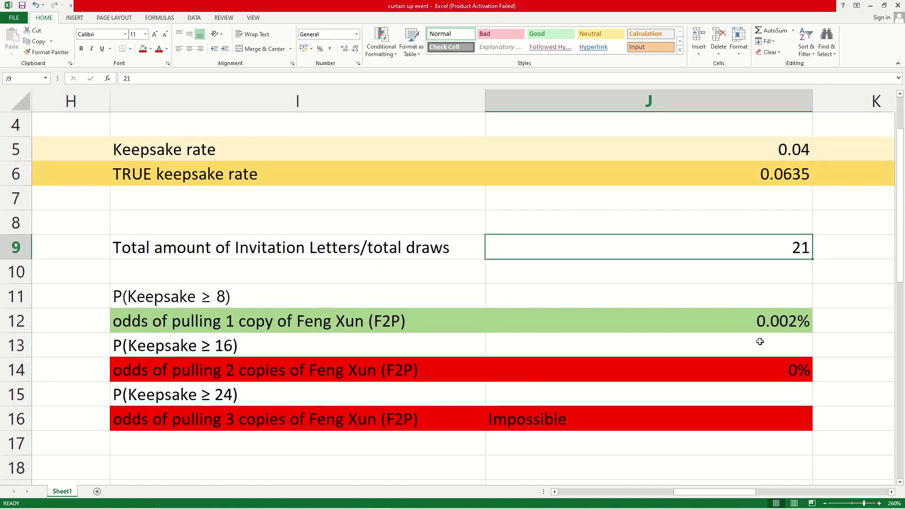
left_click(769, 315)
- Go to the Ethan (14 Days) section and check its TRUE keepsake rate and total draws
left_click_drag(721, 492, 784, 489)
scroll(536, 285, "up", 1)
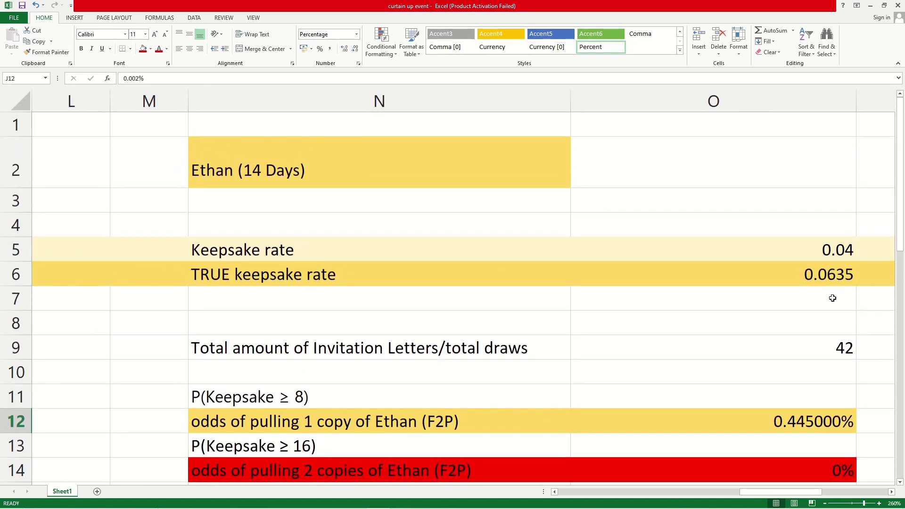
left_click(764, 283)
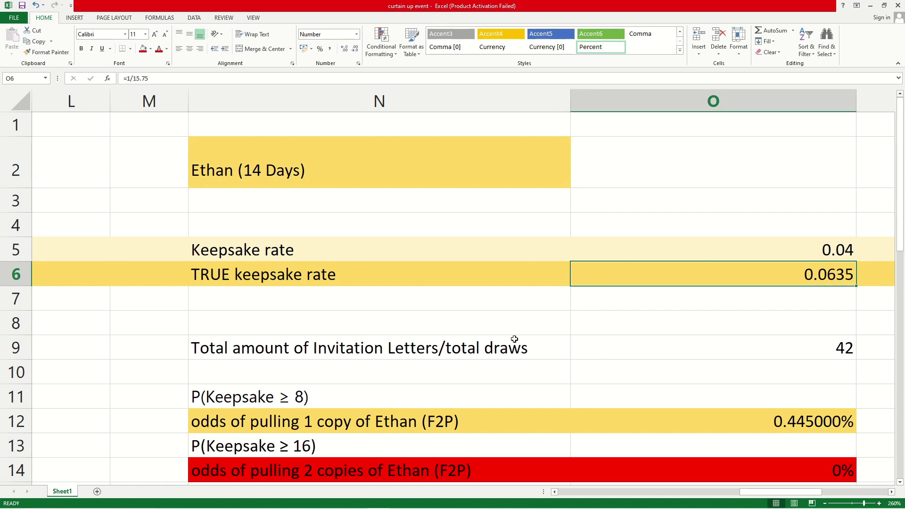
scroll(514, 339, "down", 1)
left_click(717, 246)
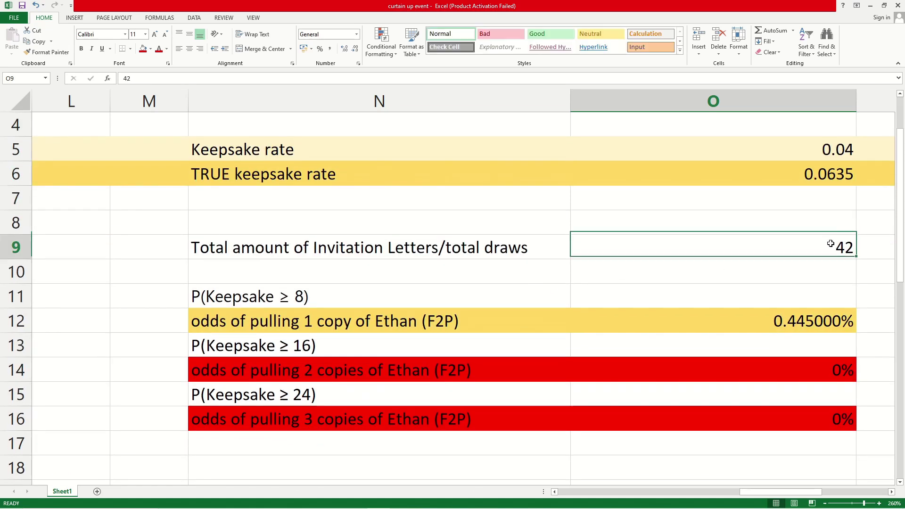
scroll(638, 253, "up", 1)
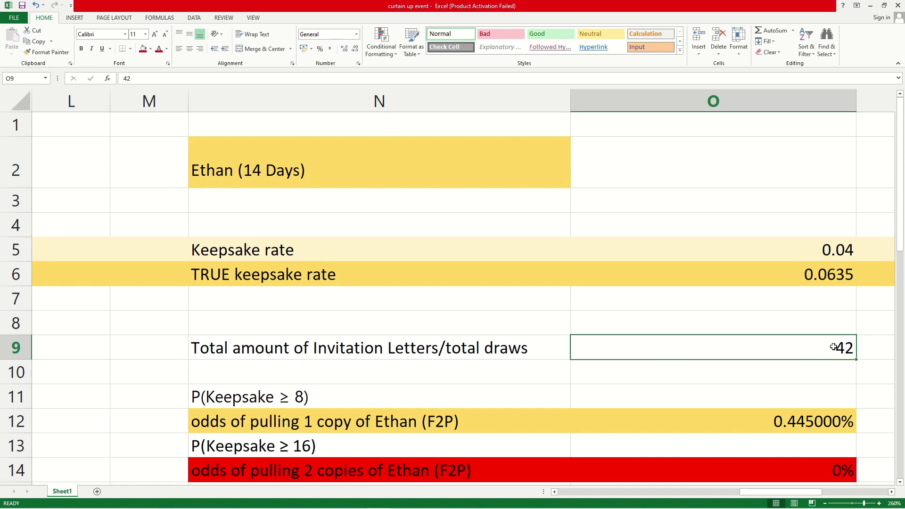
scroll(830, 344, "down", 1)
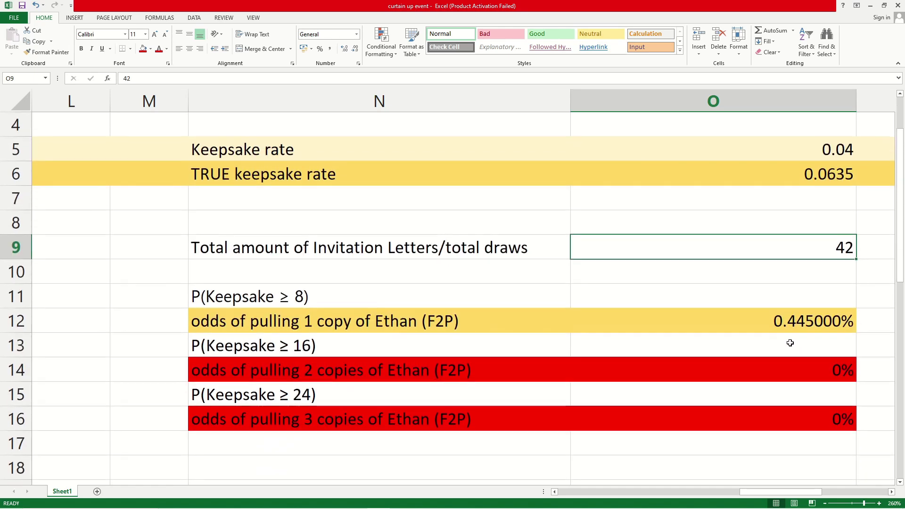
- Examine Ethan's P(Keepsake ≥ 8) condition and the odds of pulling 1 copy, along with the conditions for more copies
left_click(195, 296)
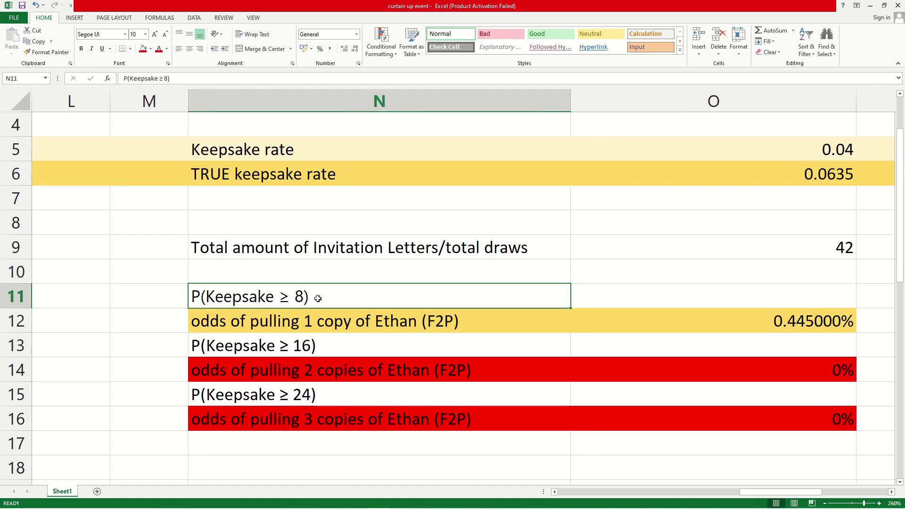
scroll(238, 300, "up", 1)
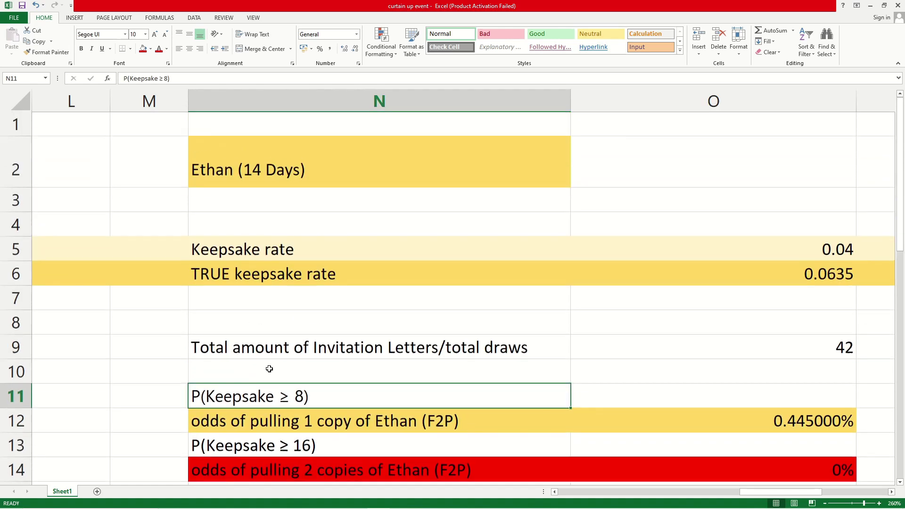
scroll(296, 402, "down", 1)
left_click(830, 323)
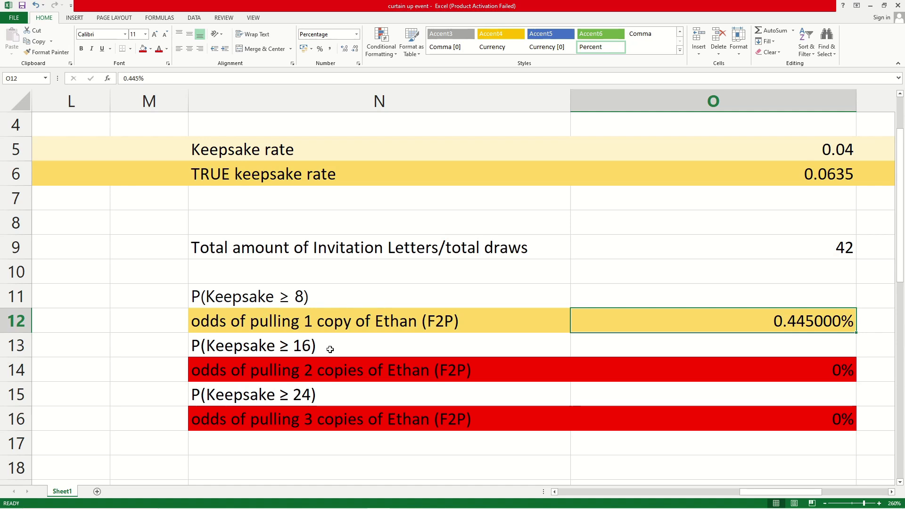
scroll(372, 368, "up", 1)
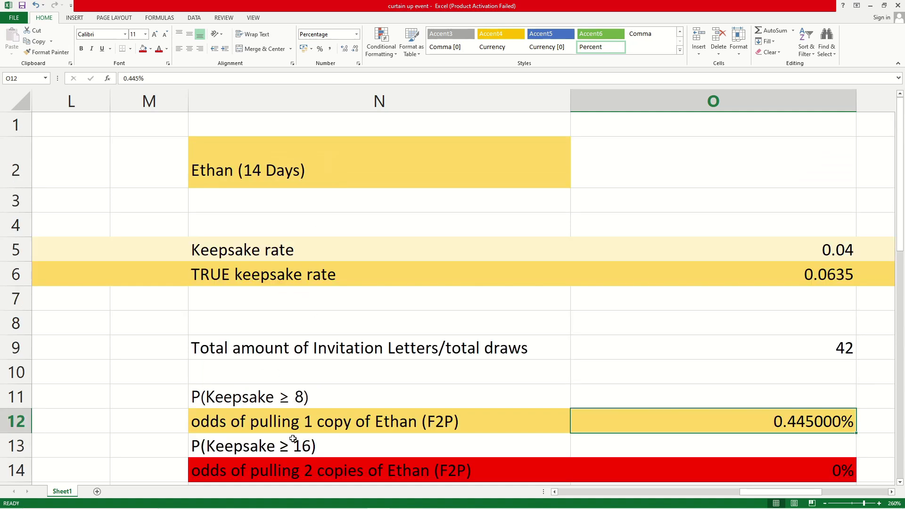
scroll(669, 377, "down", 2)
scroll(749, 365, "up", 1)
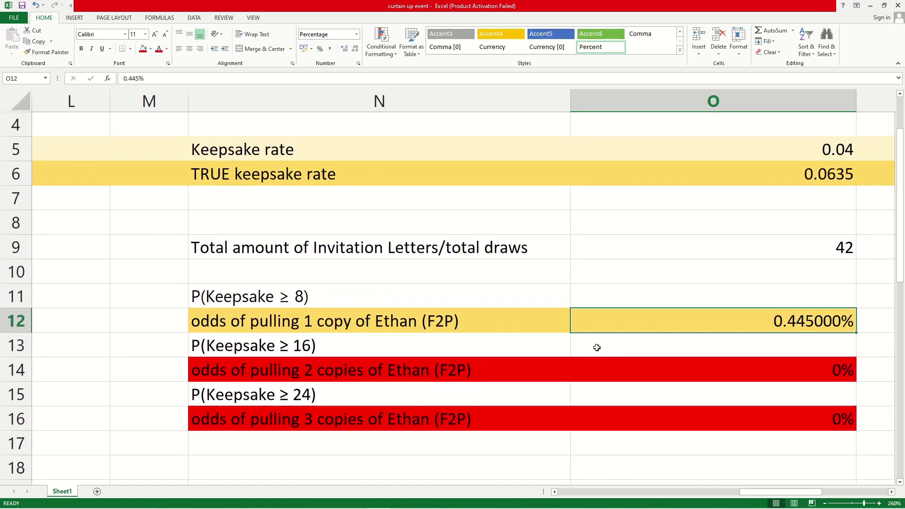
scroll(312, 317, "up", 1)
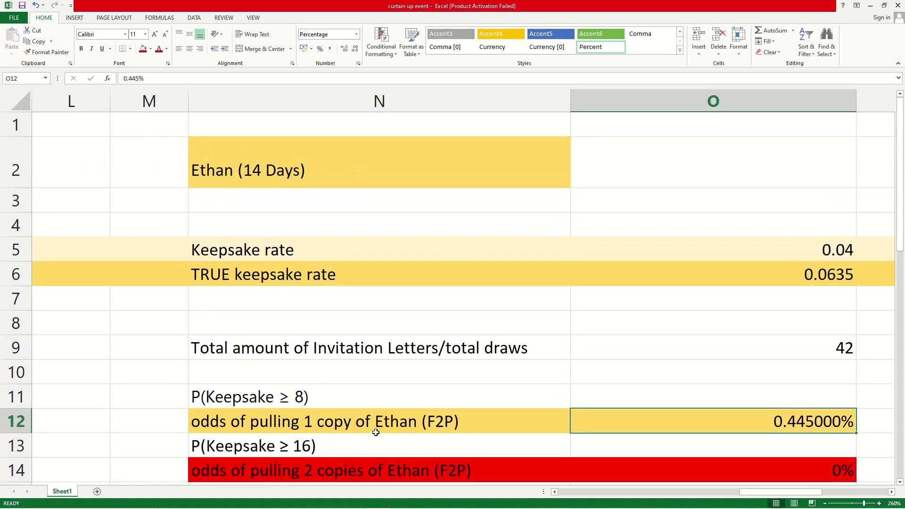
scroll(372, 441, "down", 2)
scroll(414, 443, "up", 1)
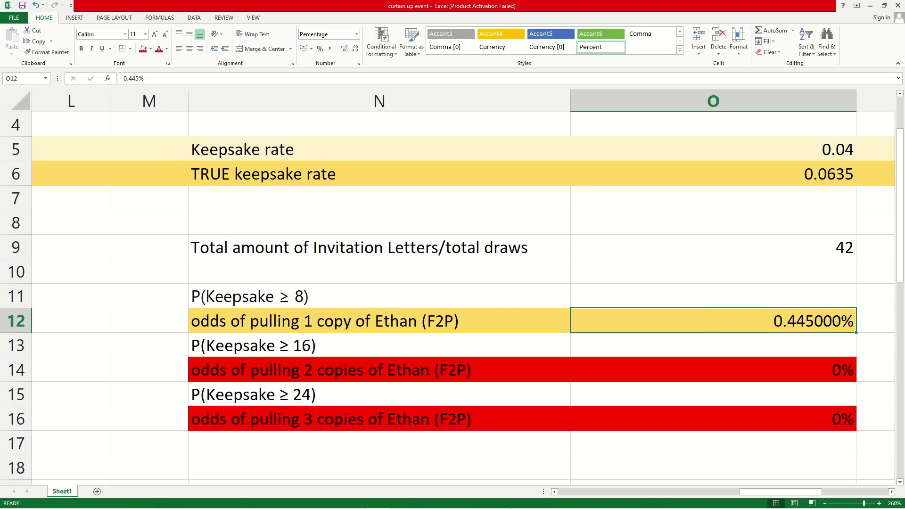
- Switch to the browser's binomial calculator, compute the probabilities for 42 trials and 8 successes, and check the P(X≥8) result
mouse_move(346, 507)
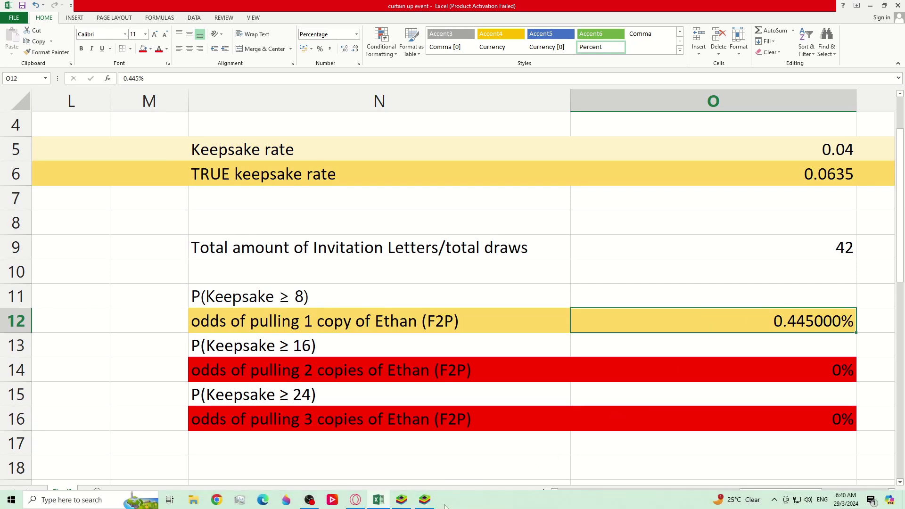
left_click(356, 500)
left_click_drag(740, 239, 701, 239)
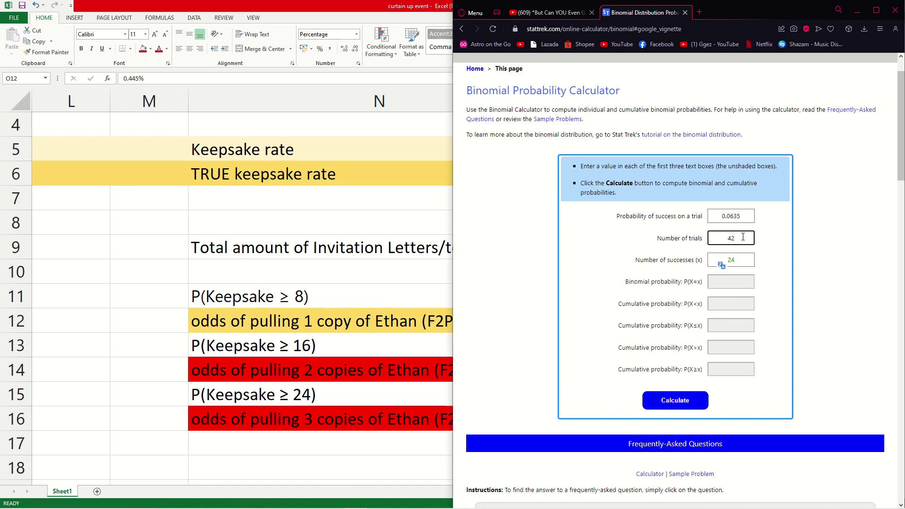
key("Tab")
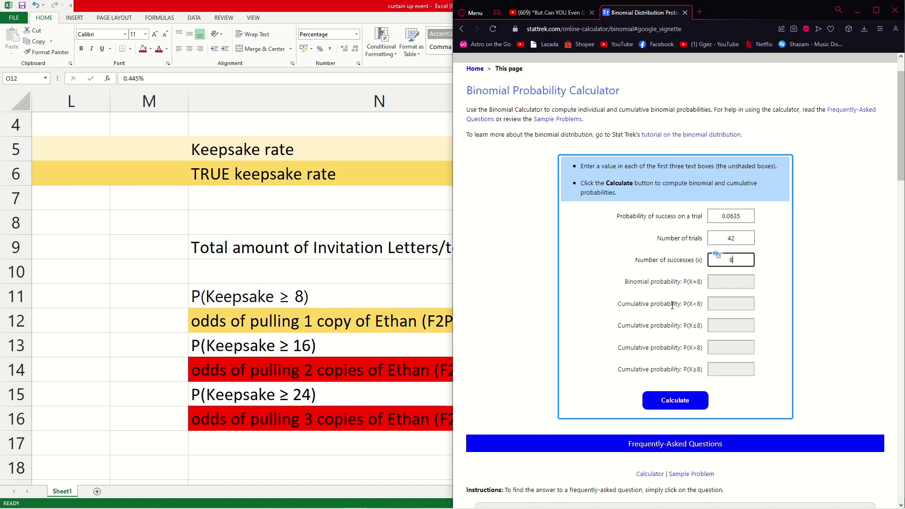
left_click(688, 410)
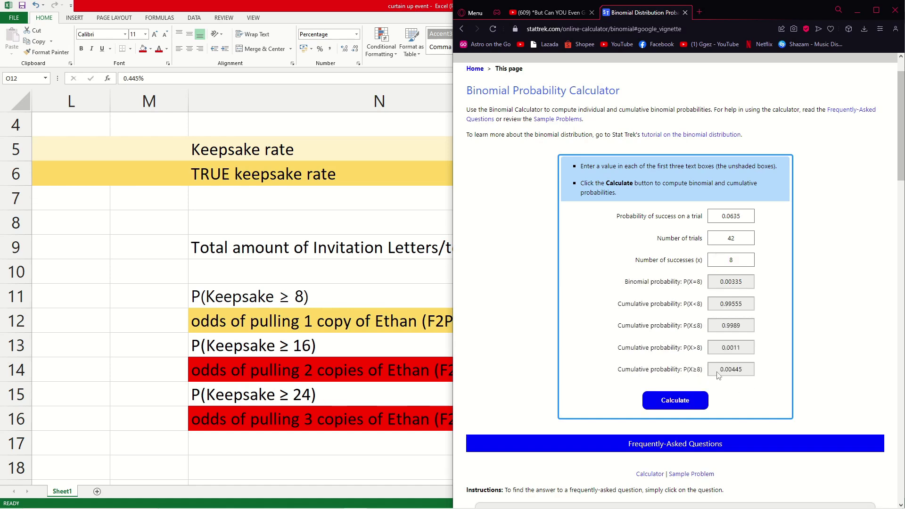
double_click(750, 372)
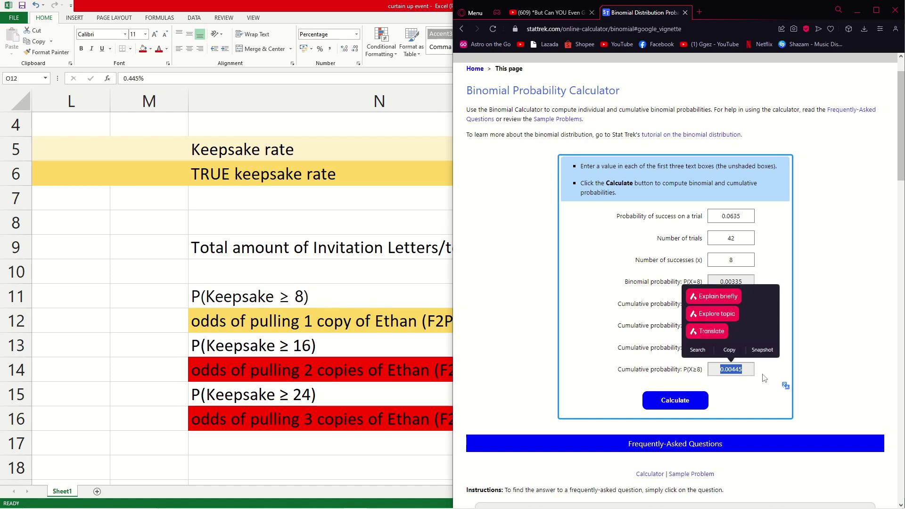
- Return to the Excel sheet and examine the Jin Qiu (21 Days) section's keepsake rates, total draws and pull odds
key("alt+Tab")
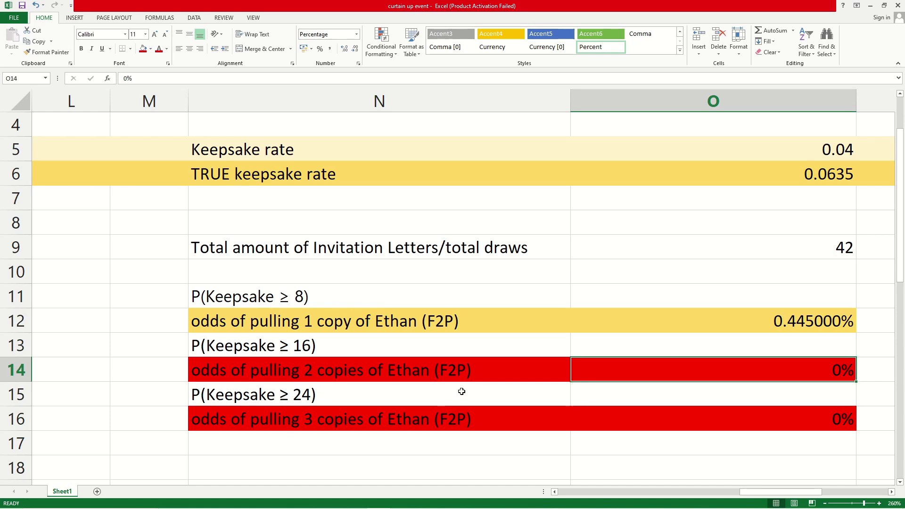
scroll(462, 392, "down", 1)
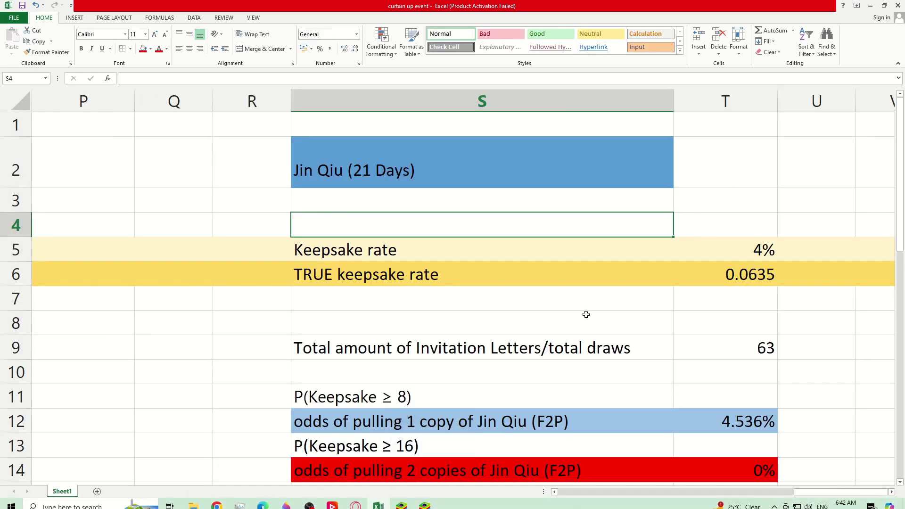
left_click(586, 315)
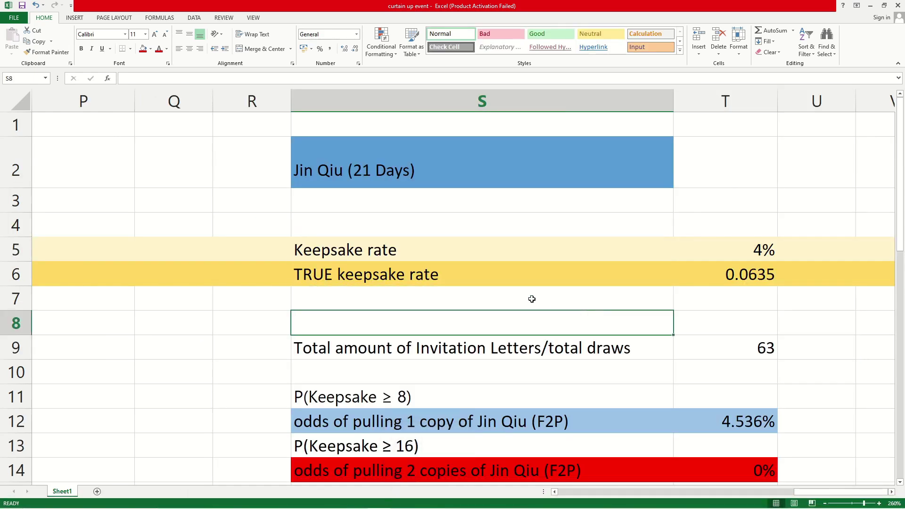
left_click(378, 176)
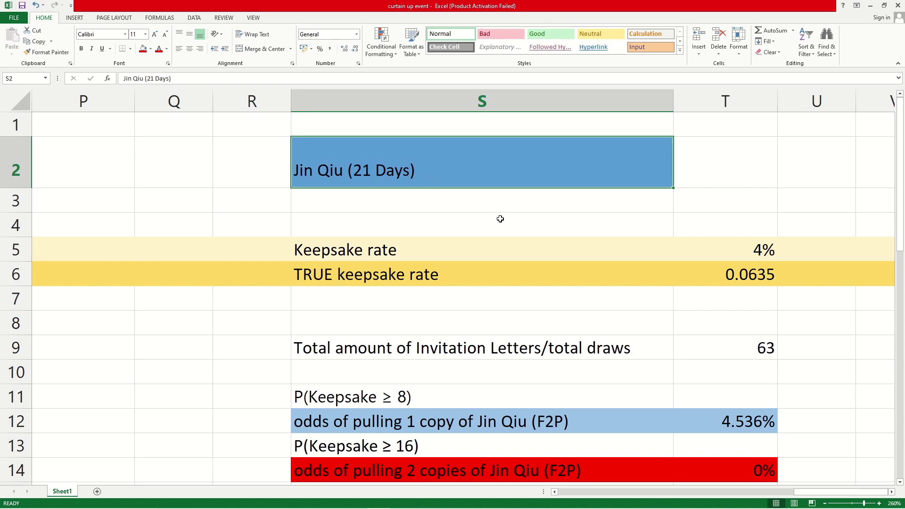
scroll(525, 260, "down", 2)
scroll(633, 258, "up", 1)
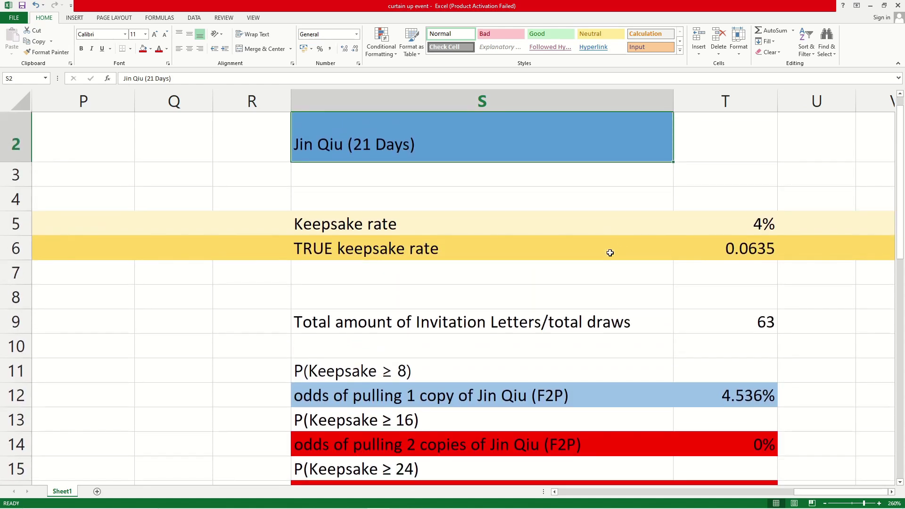
- Examine Jin Qiu's total draws and the odds of pulling 1 copy under the P(Keepsake ≥ 8) condition
scroll(765, 324, "down", 2)
left_click(763, 322)
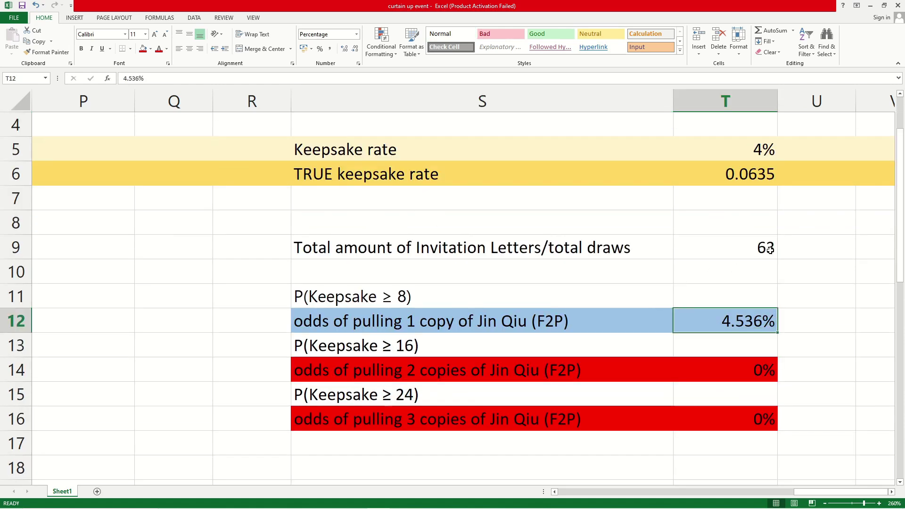
scroll(600, 297, "up", 1)
scroll(627, 295, "down", 1)
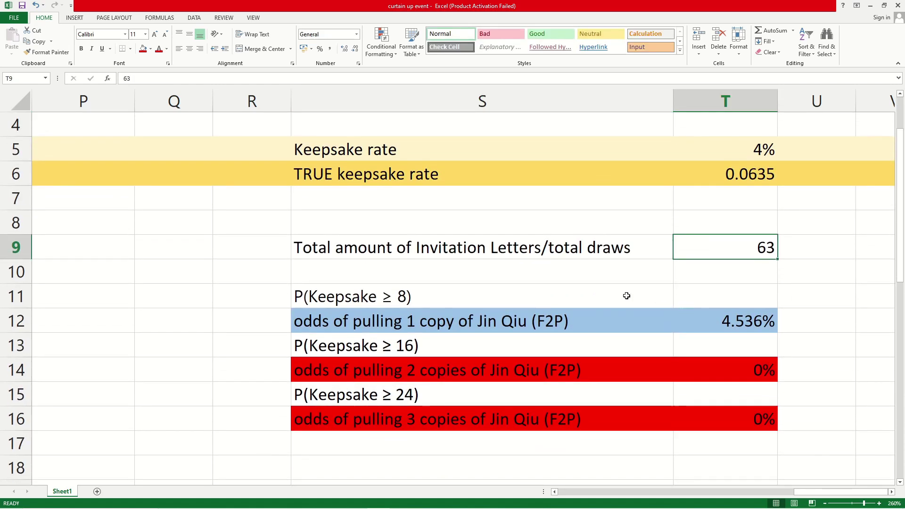
left_click(374, 322)
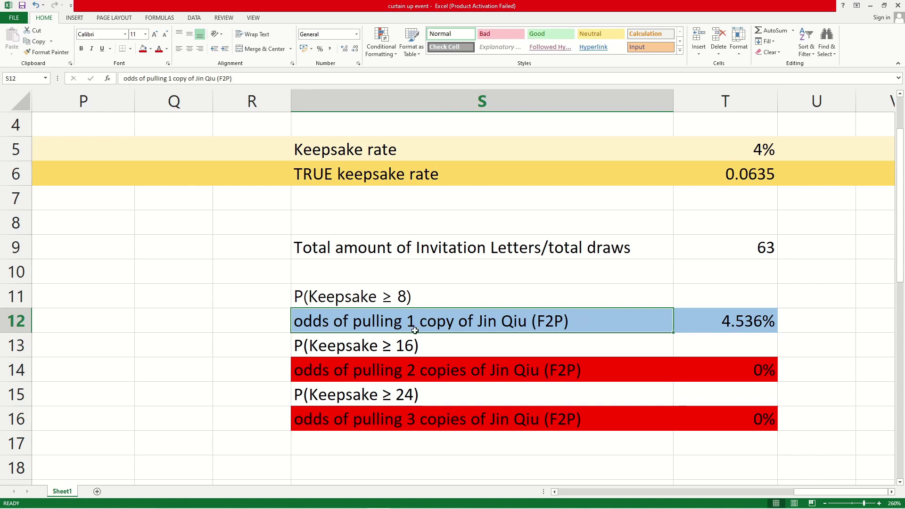
left_click(747, 324)
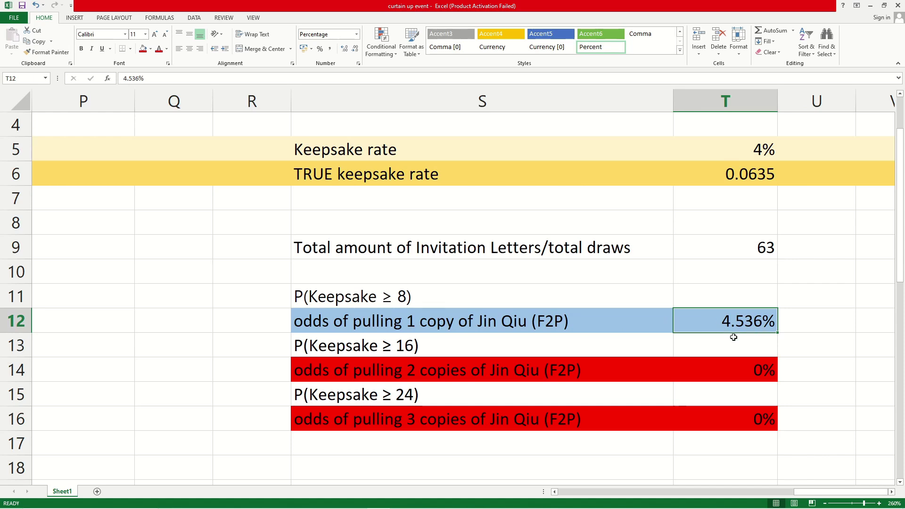
- Switch to the browser's binomial calculator and compute the probabilities for 63 trials and 8 successes, checking the P(X≥8) result
key("alt+Tab")
double_click(714, 239)
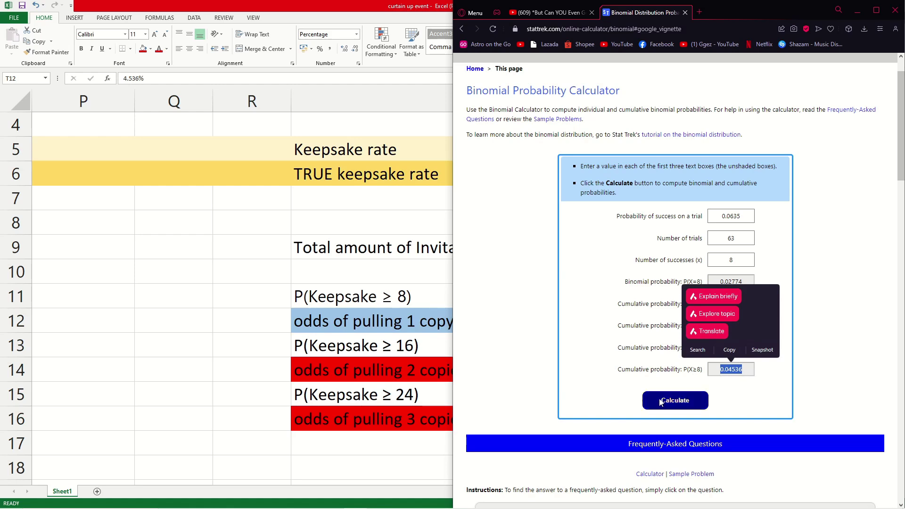
- Return to the Excel sheet and examine the conditions and odds for pulling 2 and 3 copies of Jin Qiu
key("alt+Tab")
scroll(612, 359, "down", 1)
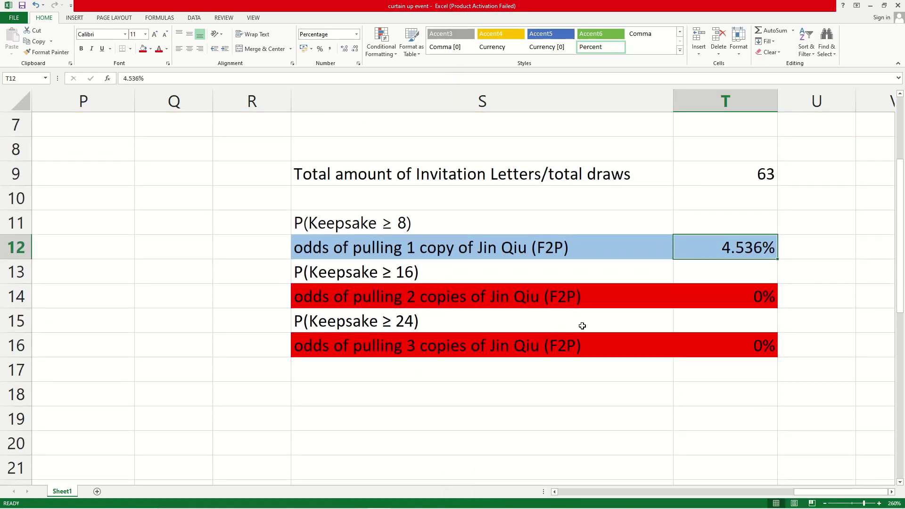
left_click(525, 310)
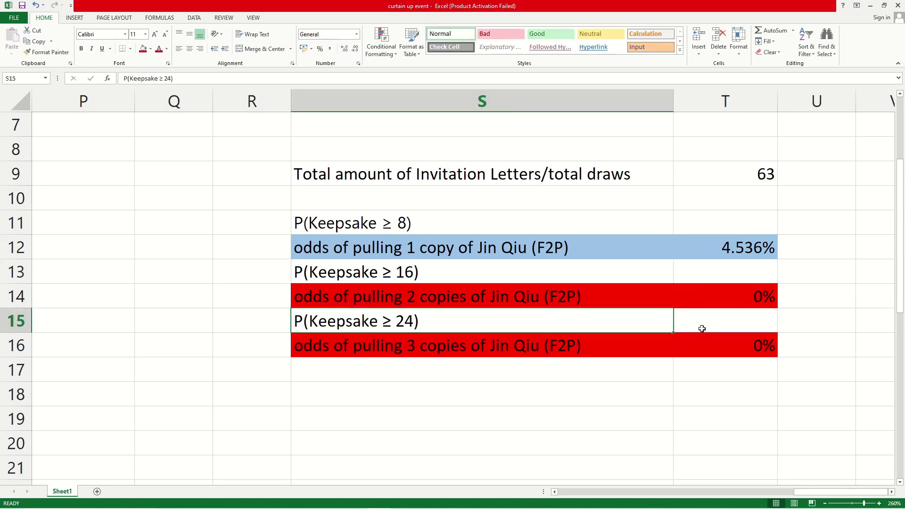
left_click(768, 300)
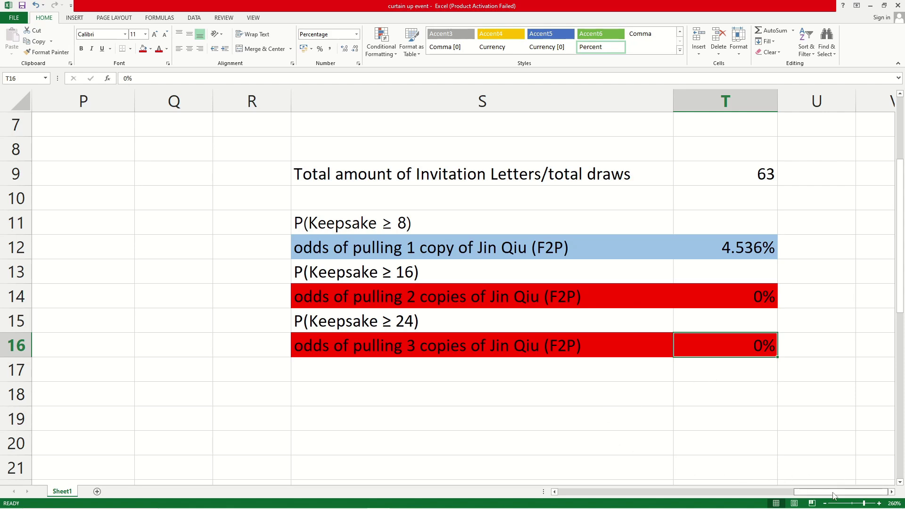
left_click_drag(833, 496, 879, 493)
scroll(672, 404, "up", 2)
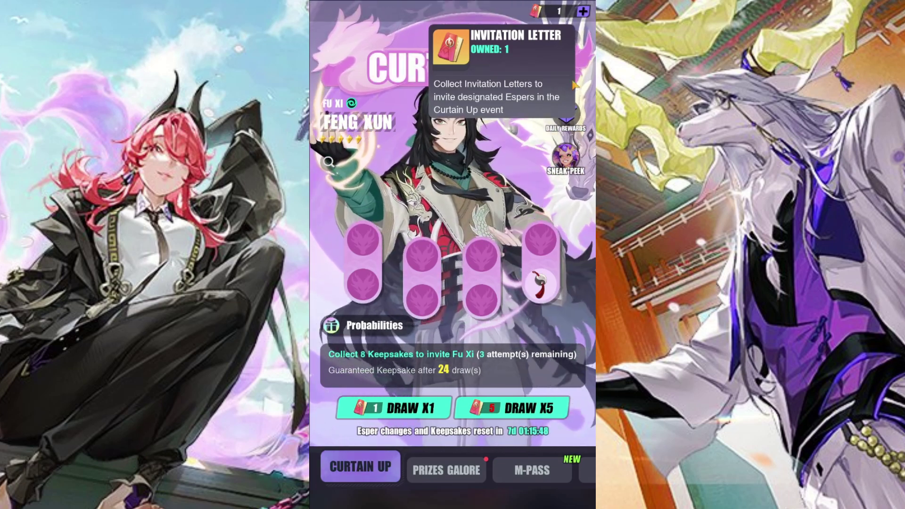
- On the game's Curtain Up event page, view the Invitation Letter sources and the Sneak Peek of the upcoming Esper, closing each window
left_click(584, 12)
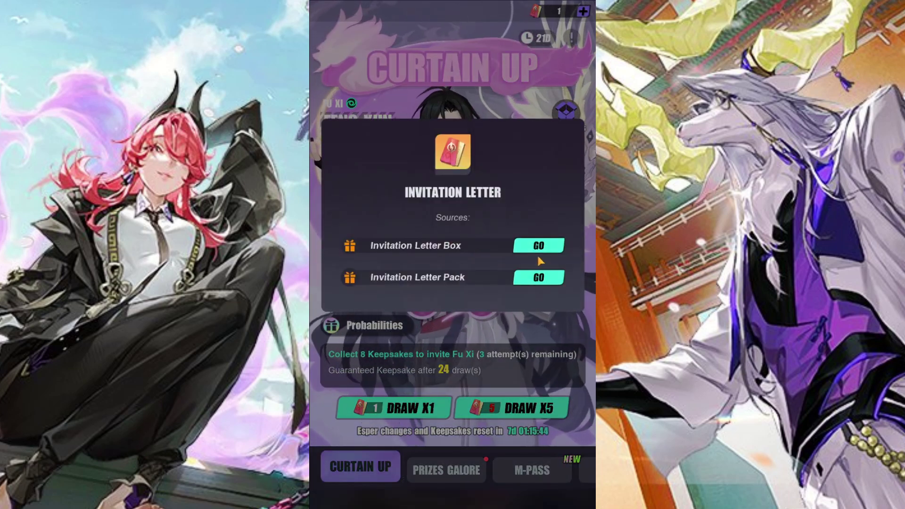
left_click(500, 330)
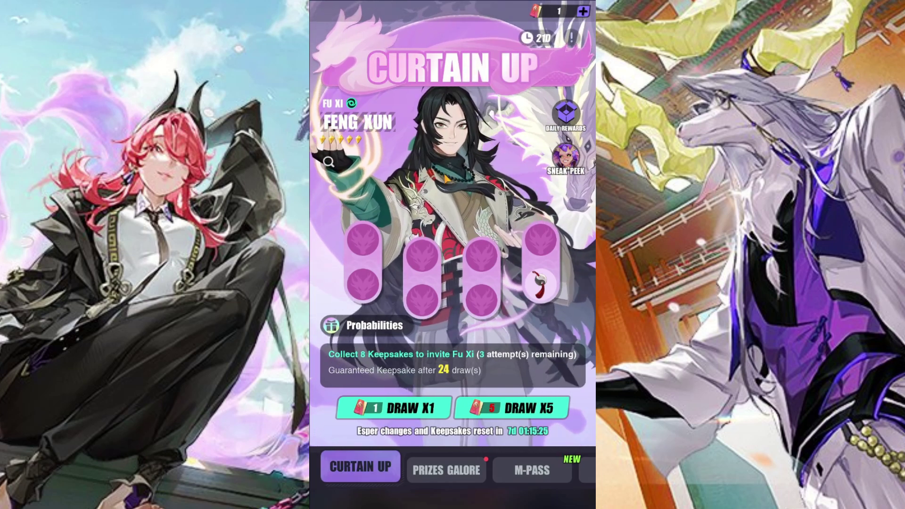
left_click(566, 158)
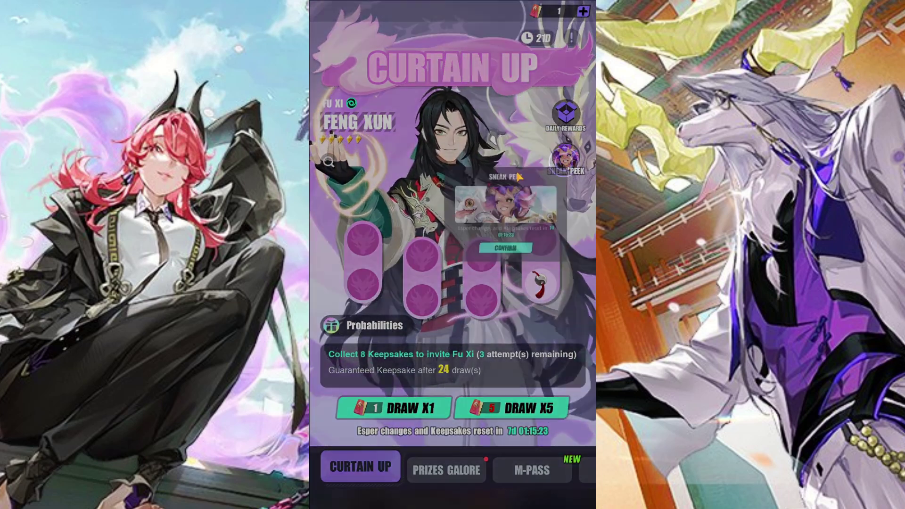
left_click(522, 328)
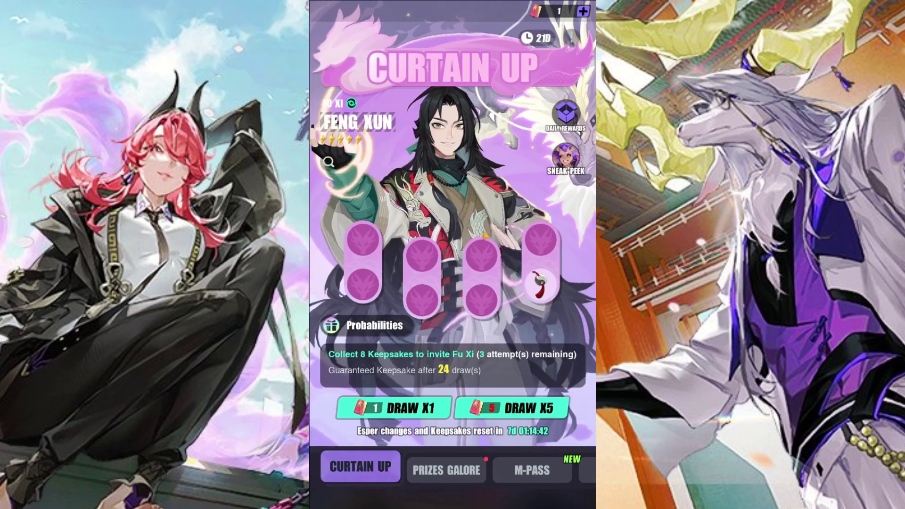
left_click(565, 158)
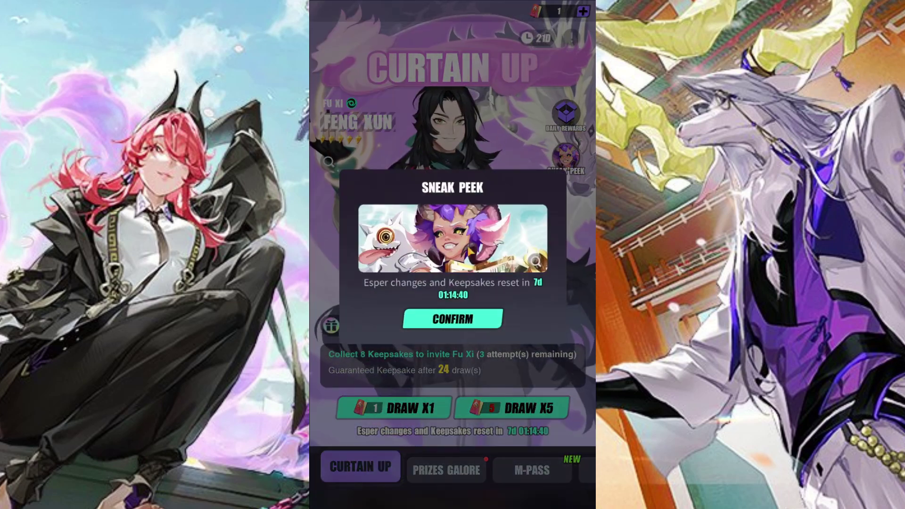
left_click(519, 413)
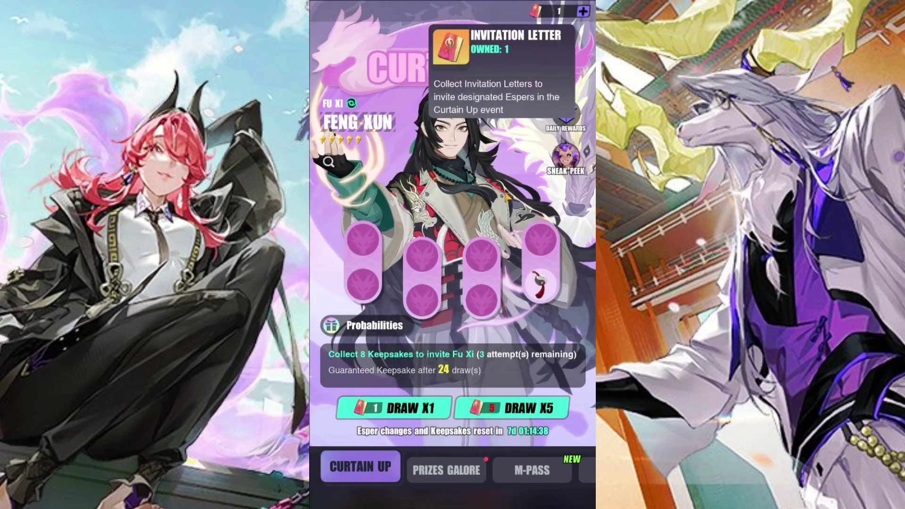